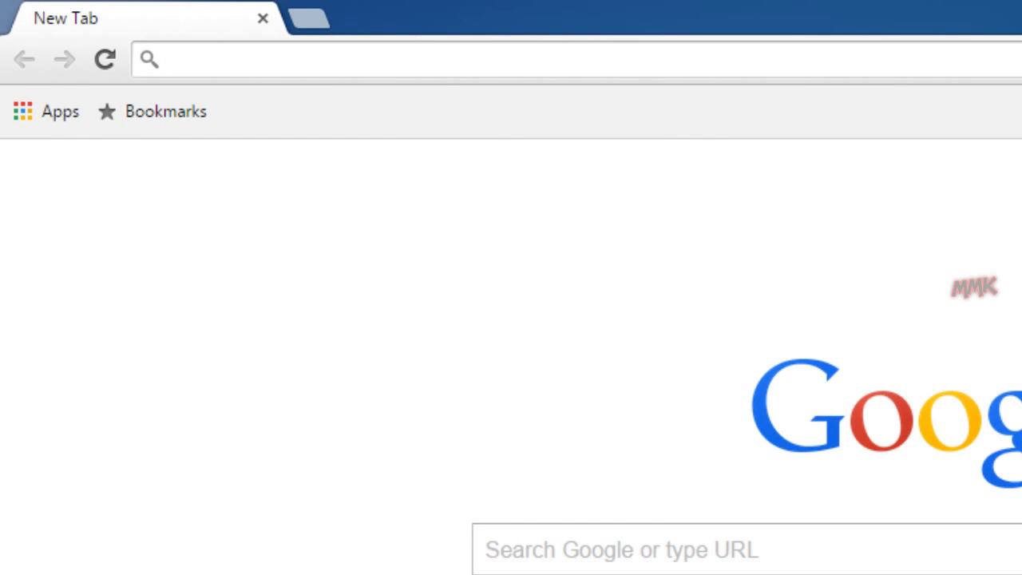
# Search Google for "mmk free youtube tutorials" and show the image results
pyautogui.write('mmk free youtube tutorials')
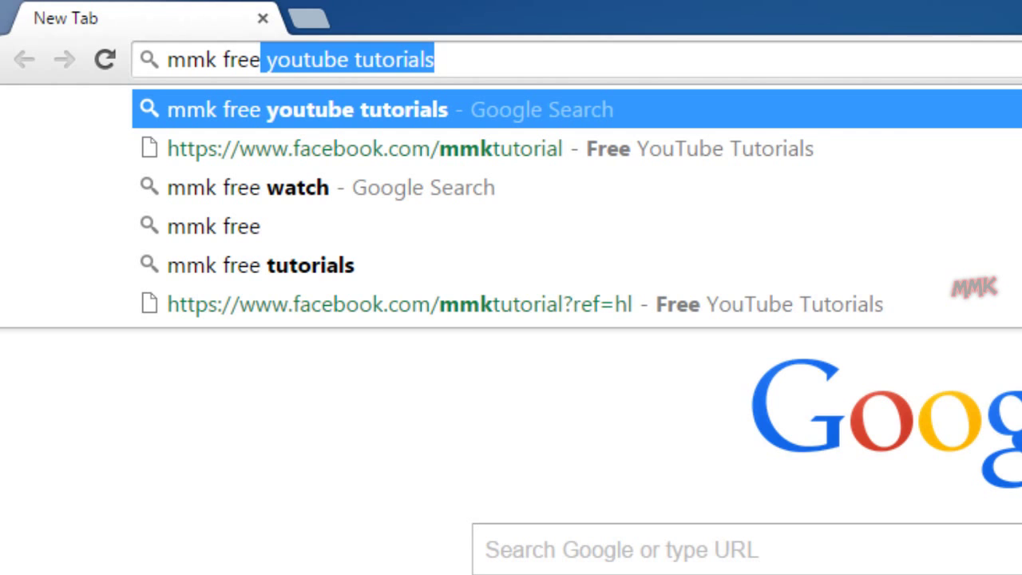
pyautogui.press('End')
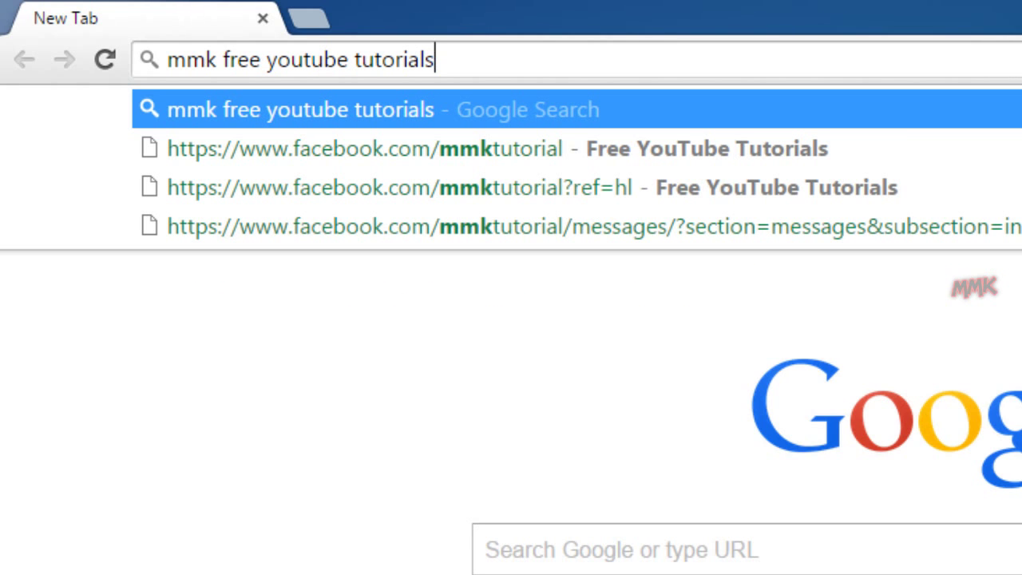
pyautogui.press('Return')
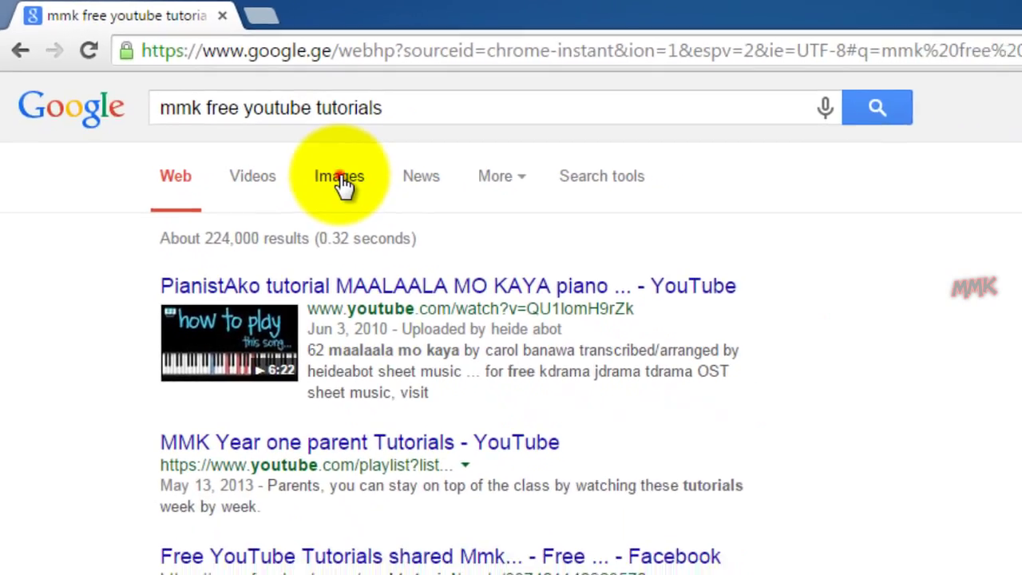
pyautogui.click(403, 217)
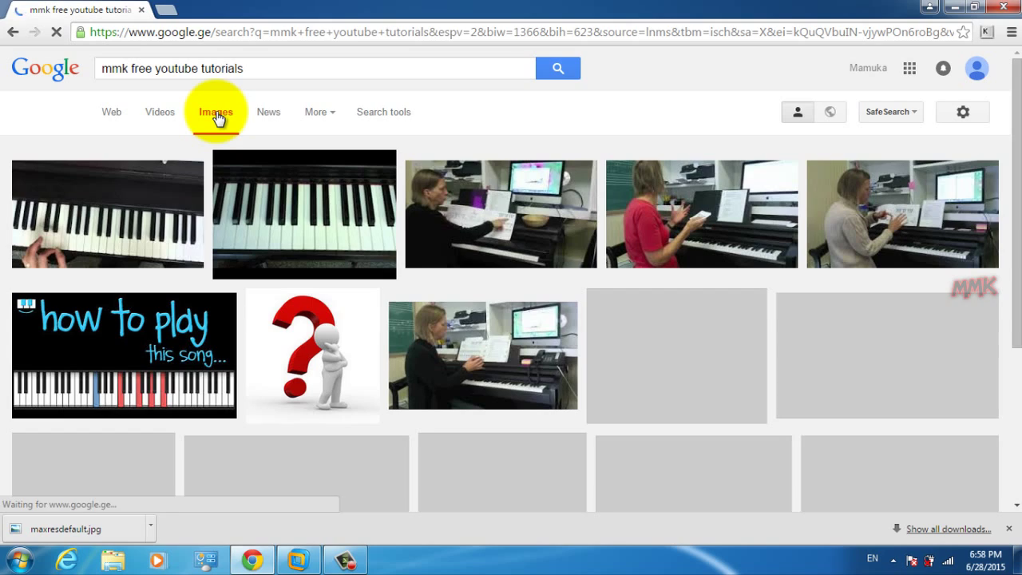
# Find the turtle and cobra picture with the MMK logo in the results and save it to the Desktop as maxresdefault.jpg
pyautogui.scroll(-7, 486, 308)
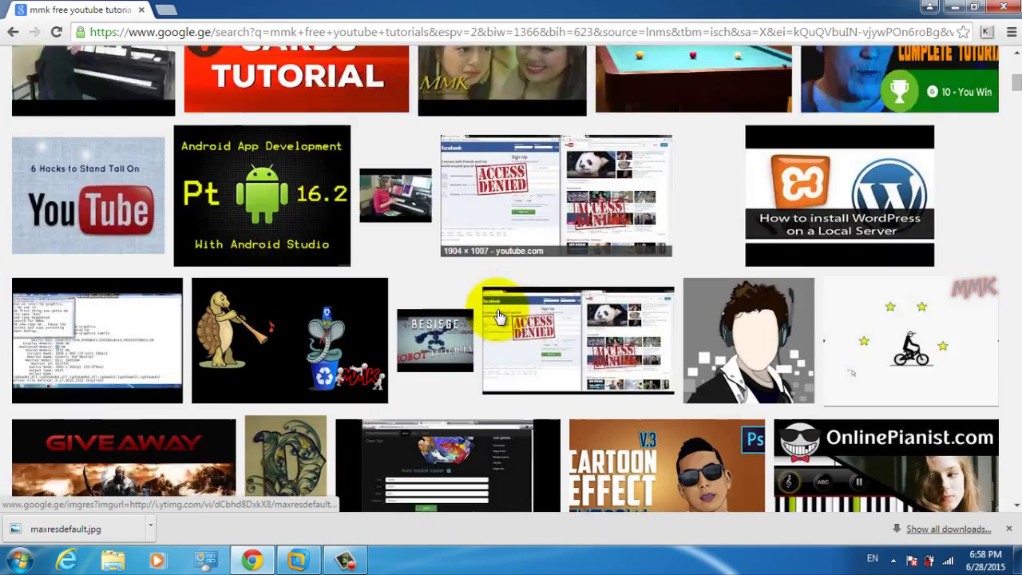
pyautogui.scroll(1, 497, 317)
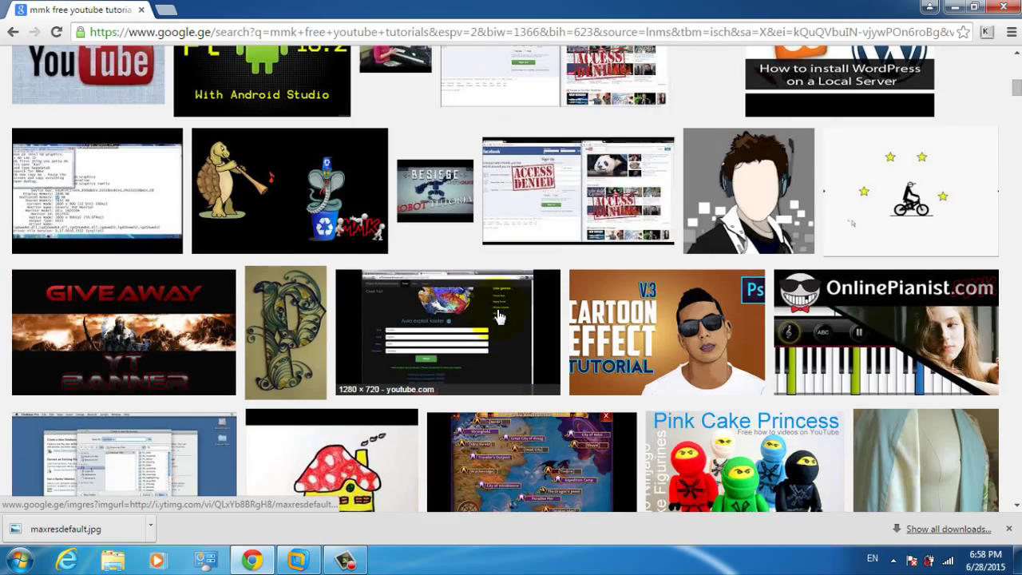
pyautogui.click(308, 207)
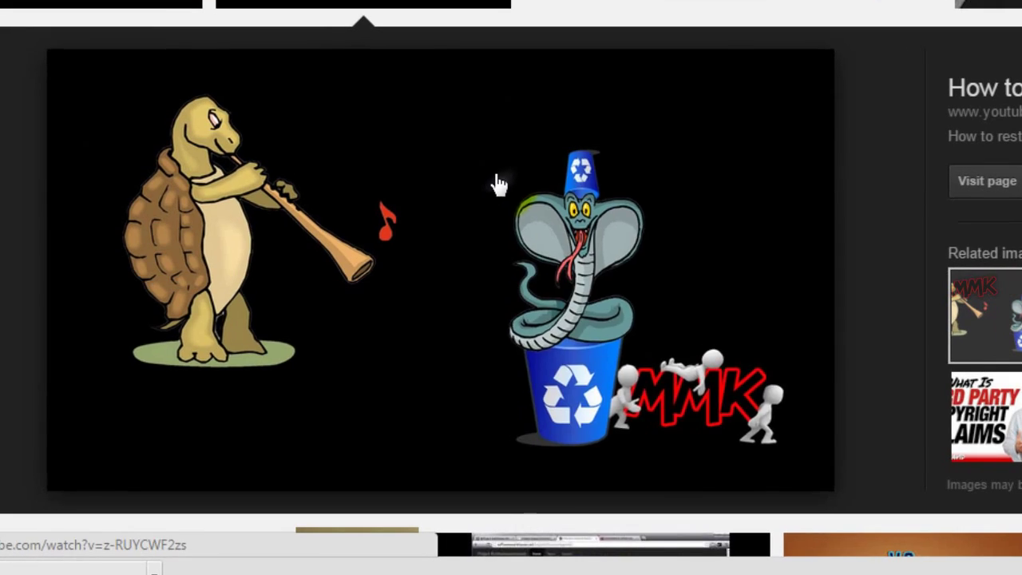
pyautogui.rightClick(380, 264)
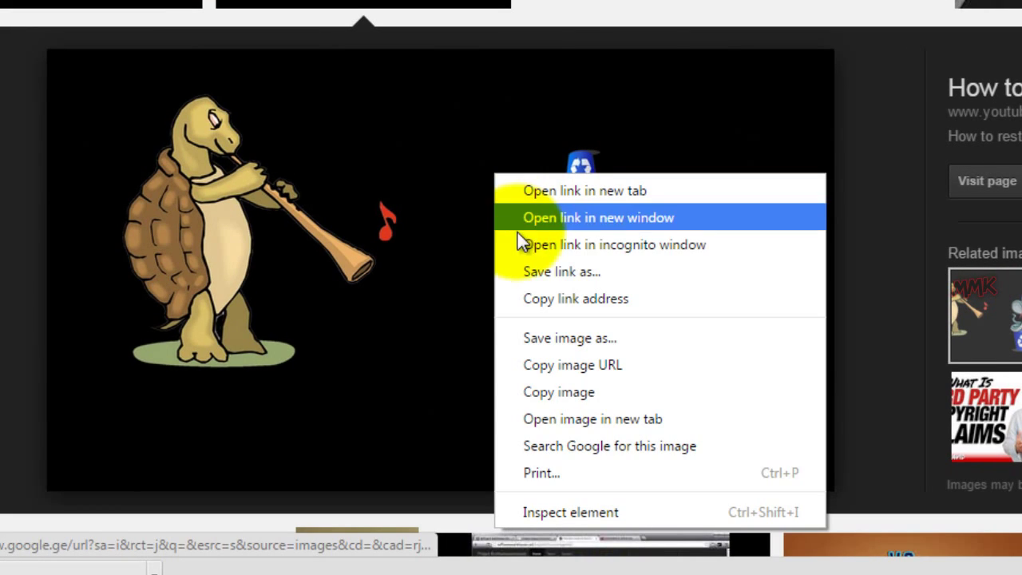
pyautogui.click(543, 338)
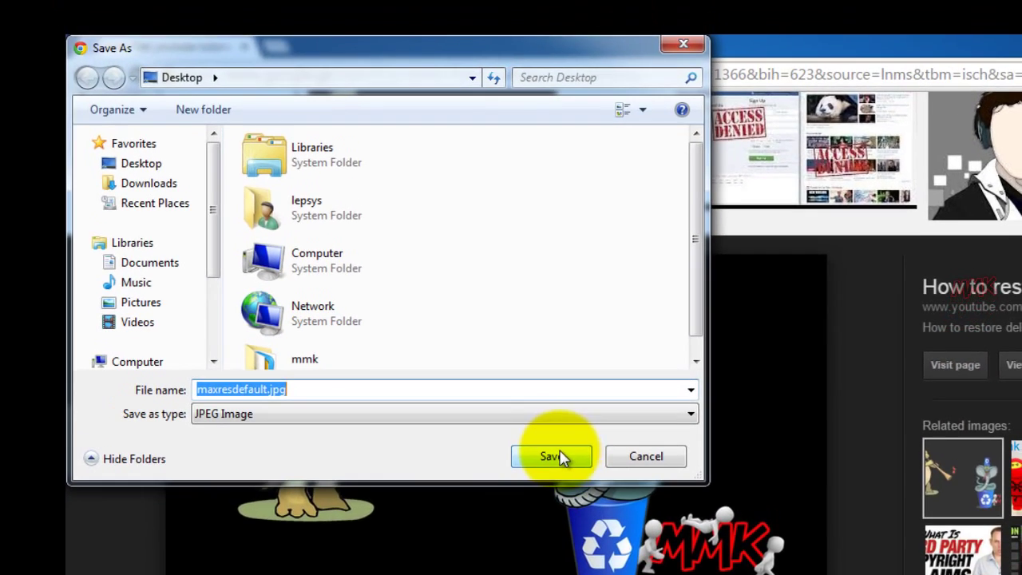
pyautogui.click(517, 290)
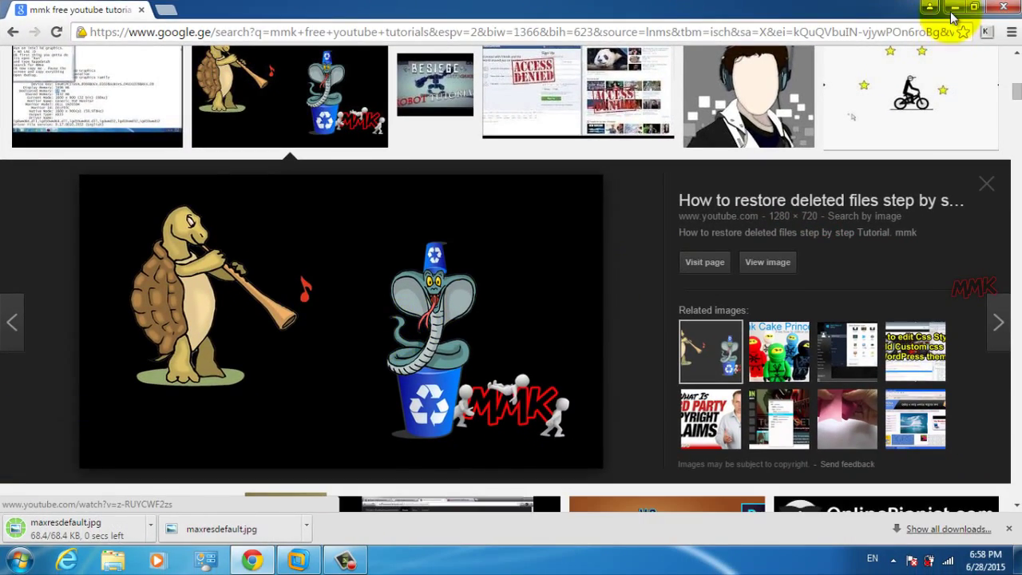
# Minimize the browser and set maxresdefault.jpg as the desktop background
pyautogui.click(949, 11)
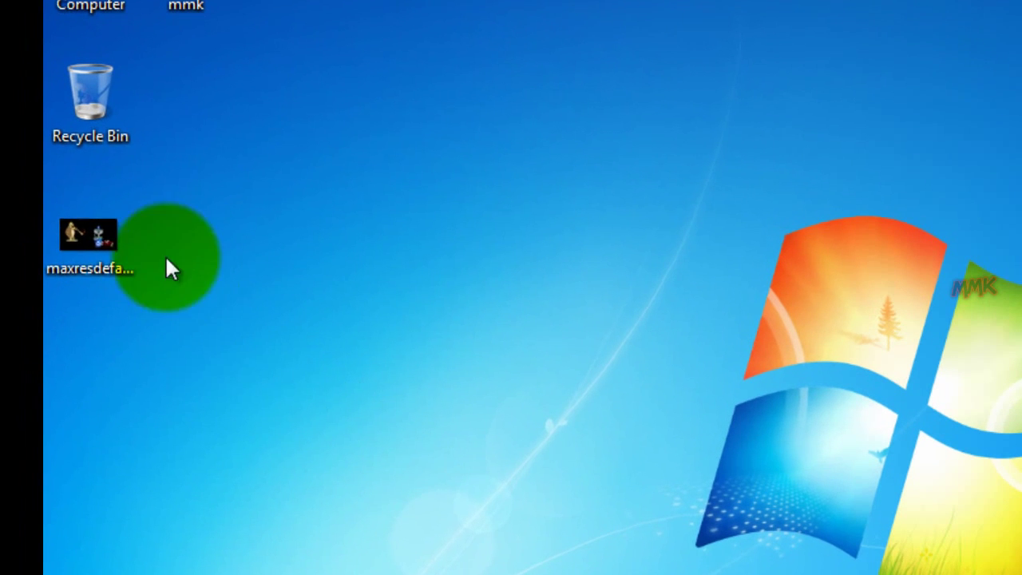
pyautogui.rightClick(24, 177)
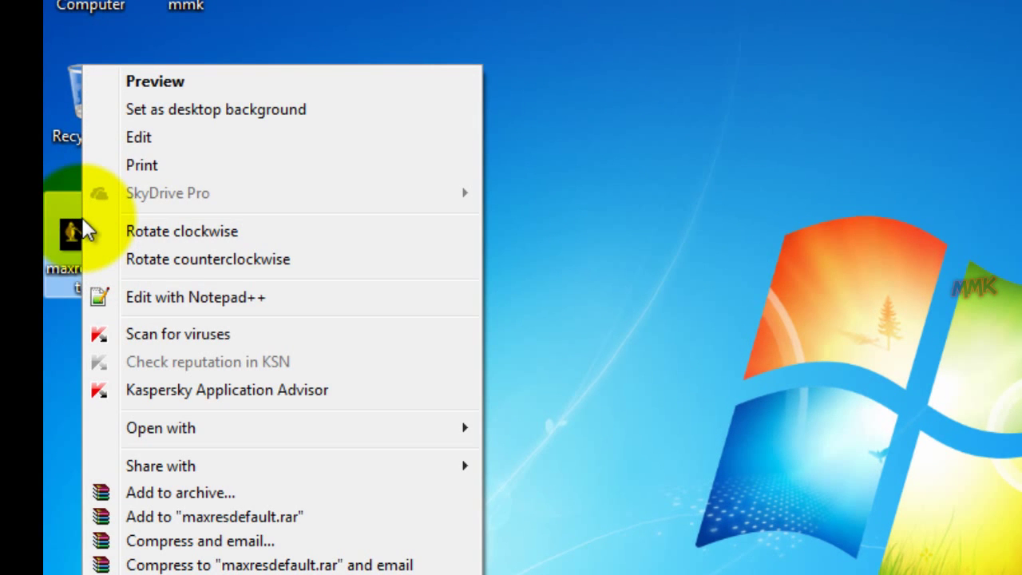
pyautogui.click(259, 111)
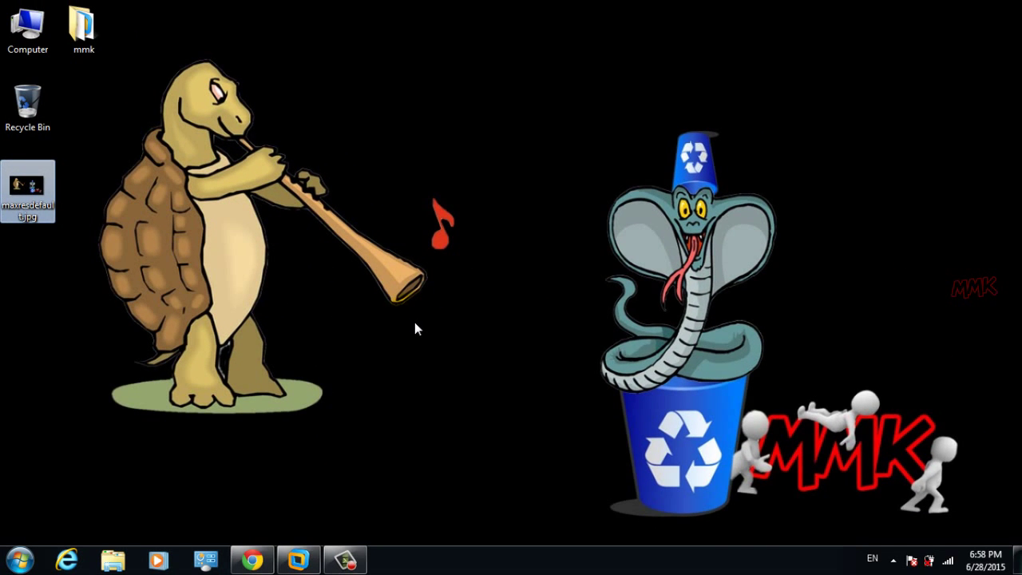
# Move maxresdefault.jpg to the Recycle Bin and empty the bin to delete the file permanently
pyautogui.moveTo(28, 187); pyautogui.dragTo(37, 141)
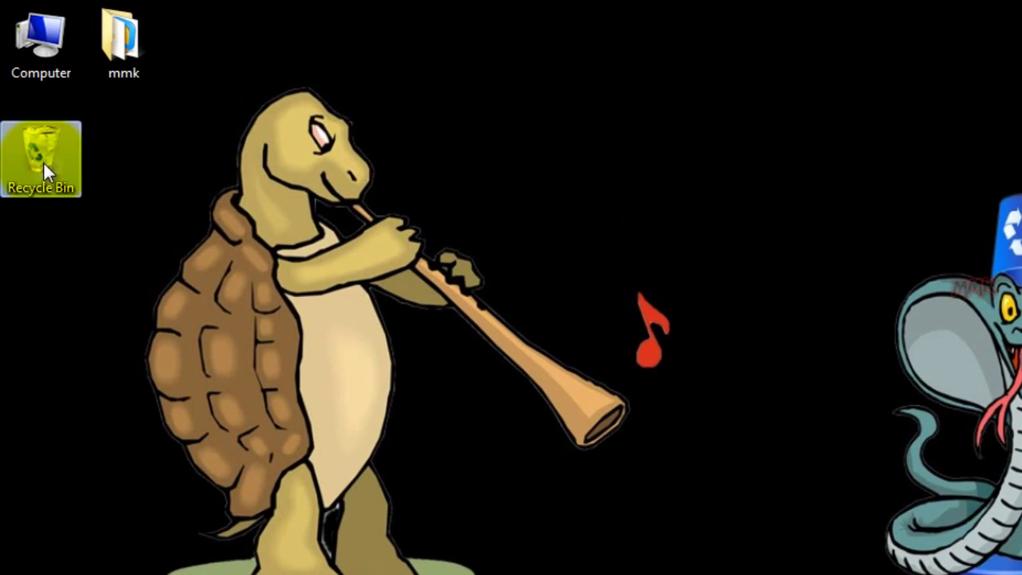
pyautogui.rightClick(37, 134)
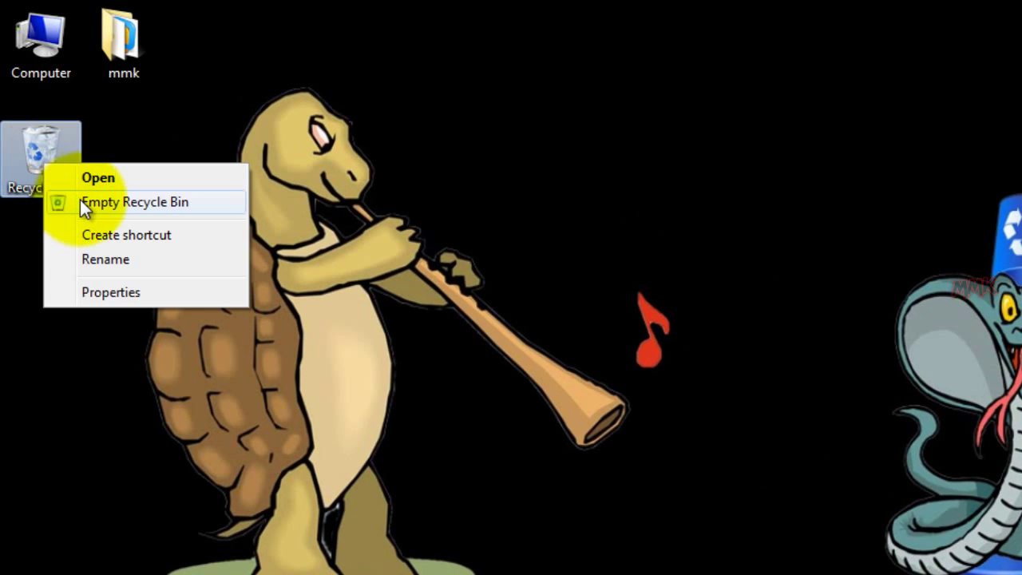
pyautogui.click(79, 201)
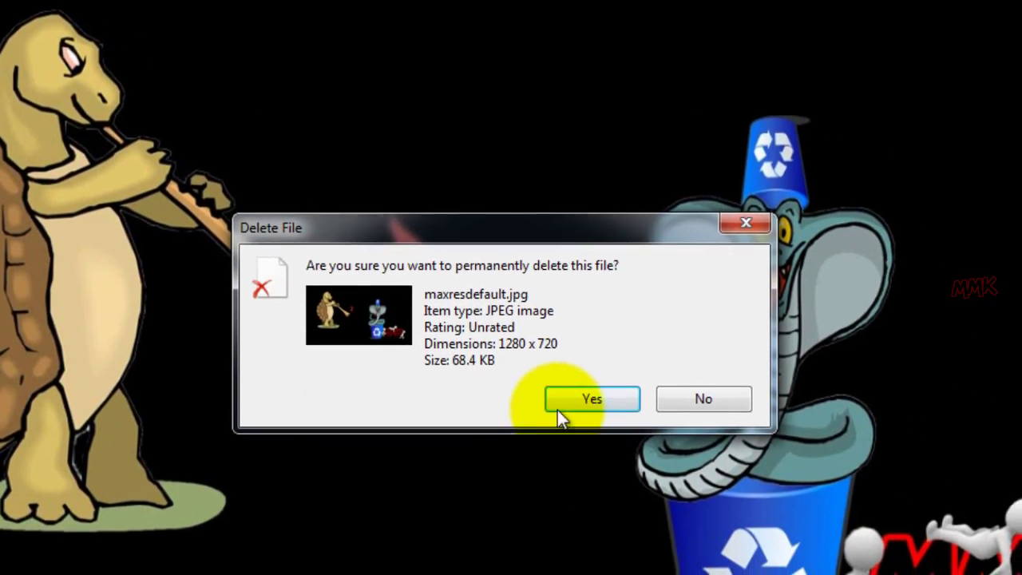
pyautogui.click(560, 405)
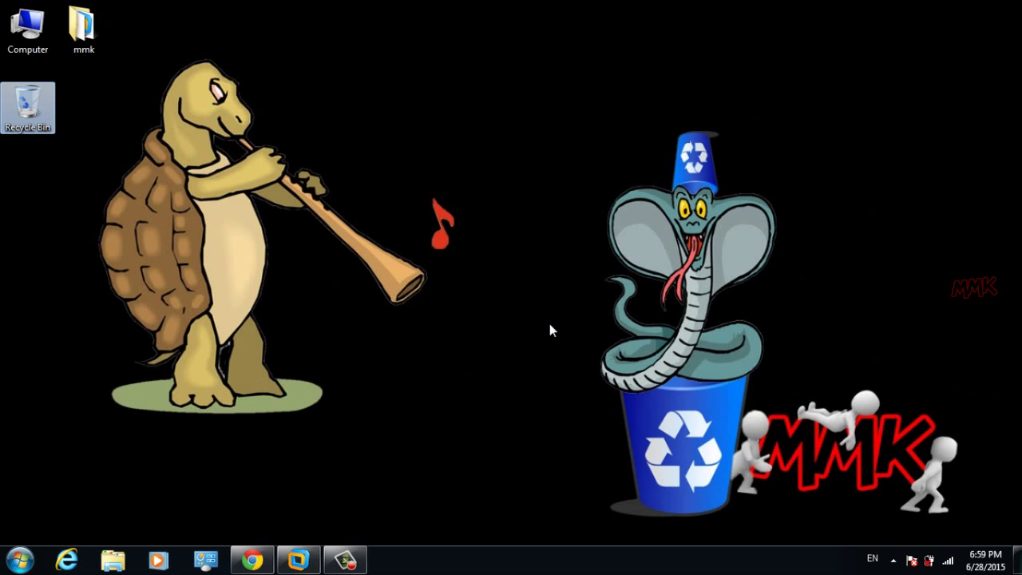
pyautogui.click(549, 327)
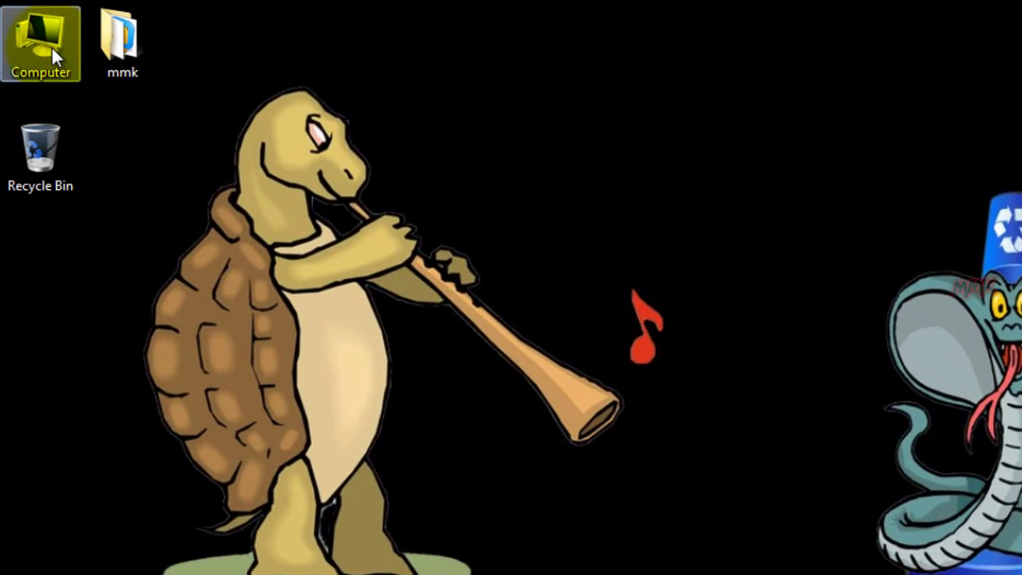
# Browse in Windows Explorer to the current user's profile folder inside Users on Local Disk (C:)
pyautogui.click(34, 31)
pyautogui.doubleClick(52, 47)
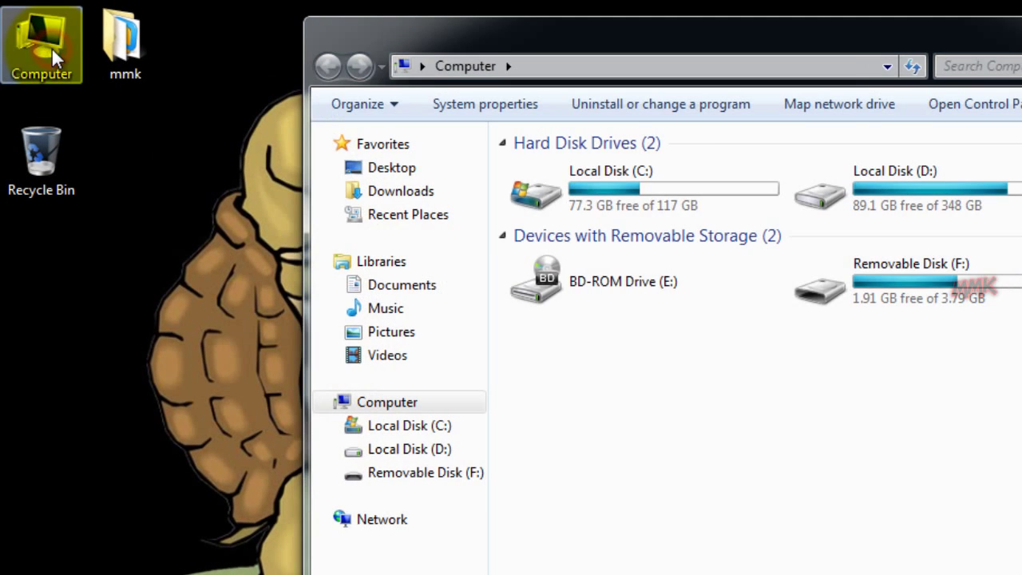
pyautogui.click(678, 190)
pyautogui.doubleClick(677, 191)
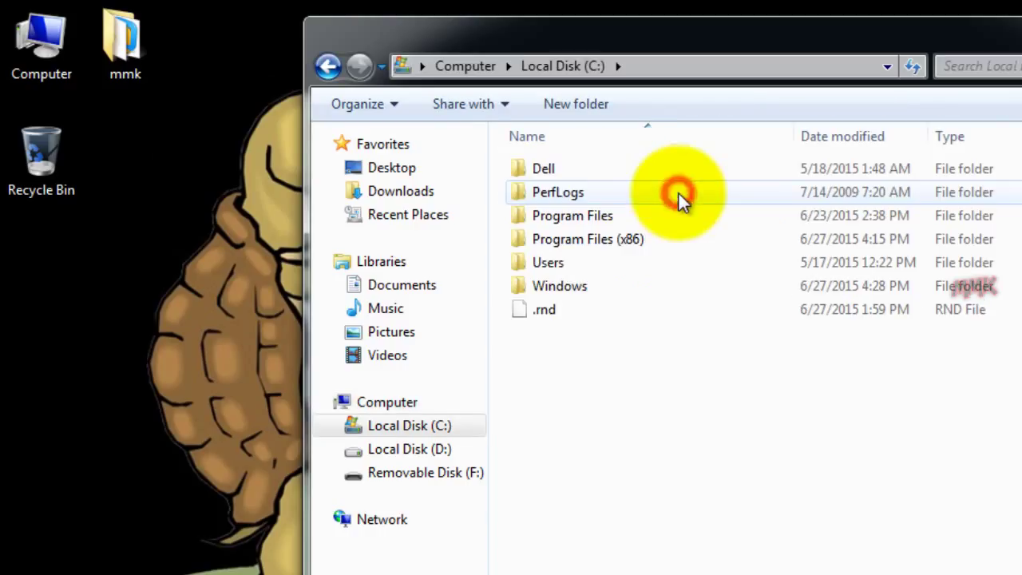
pyautogui.doubleClick(588, 261)
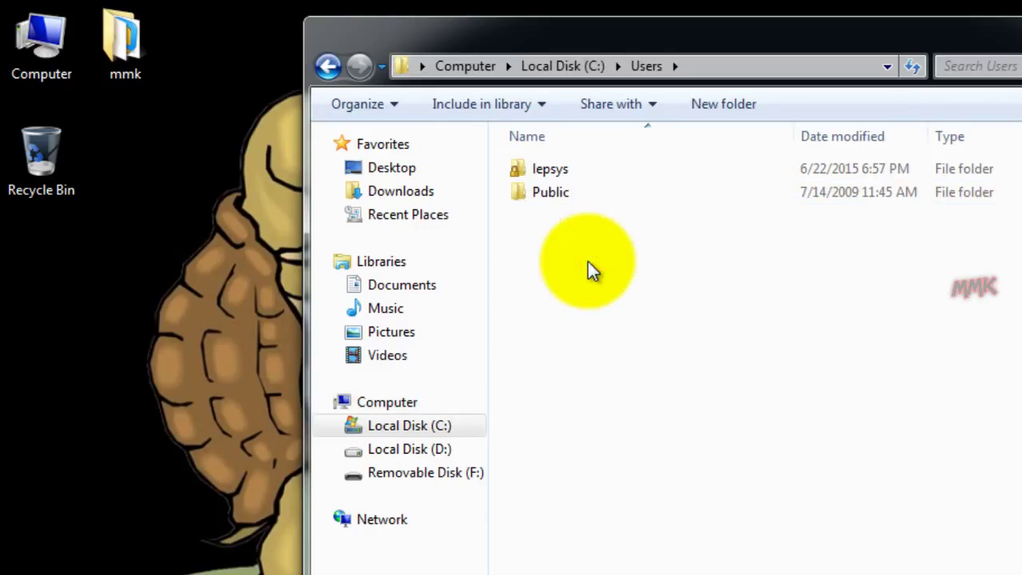
pyautogui.click(586, 173)
pyautogui.doubleClick(586, 173)
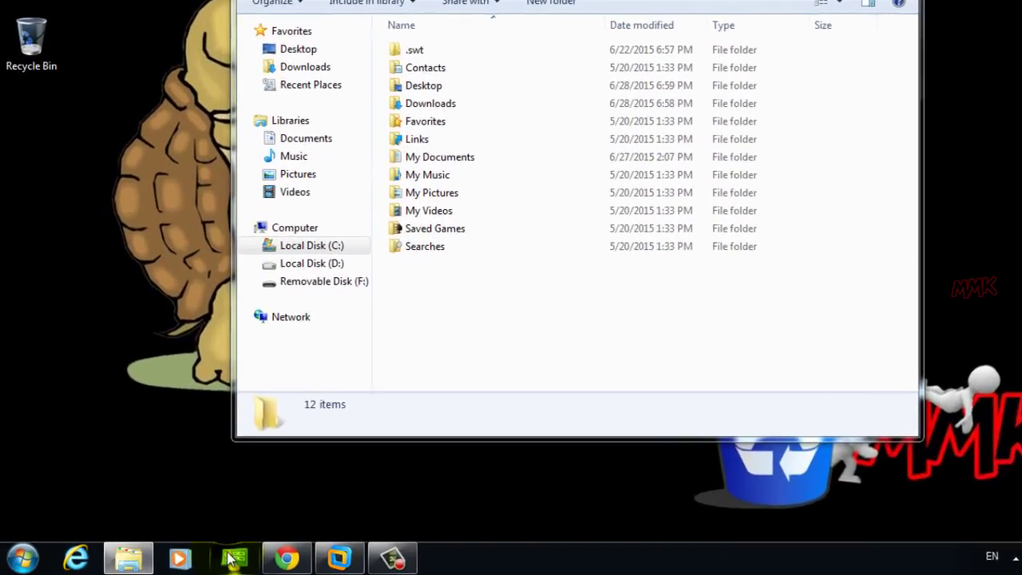
# In Control Panel's Folder Options, show hidden files, folders, and drives and stop hiding extensions for known file types, closing Control Panel when done
pyautogui.rightClick(205, 559)
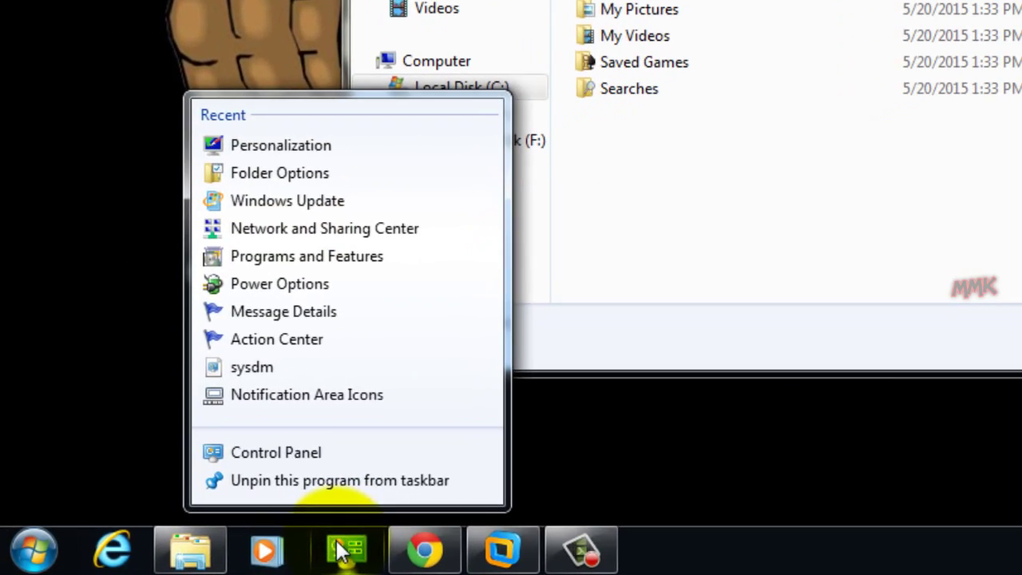
pyautogui.click(335, 452)
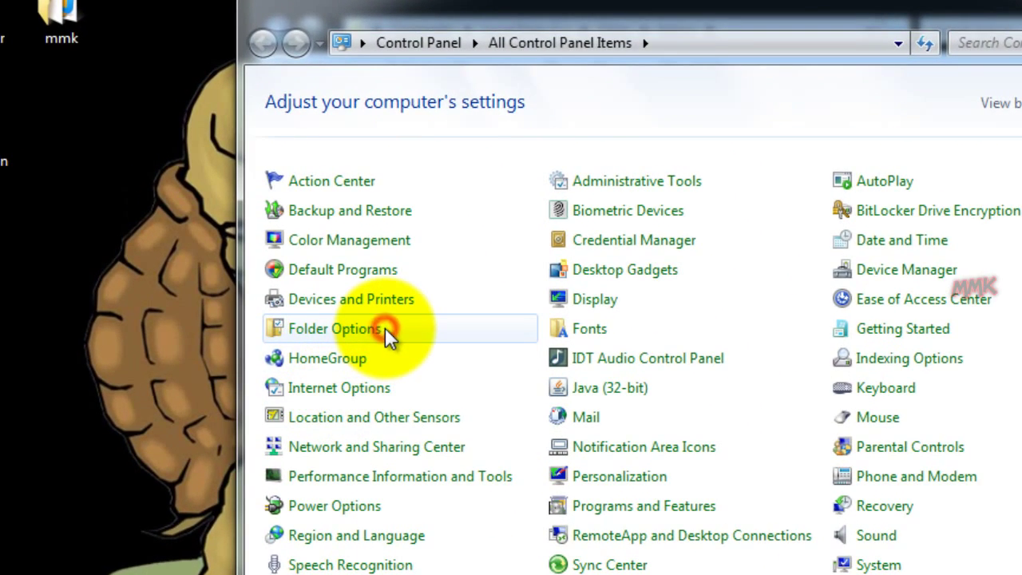
pyautogui.click(385, 328)
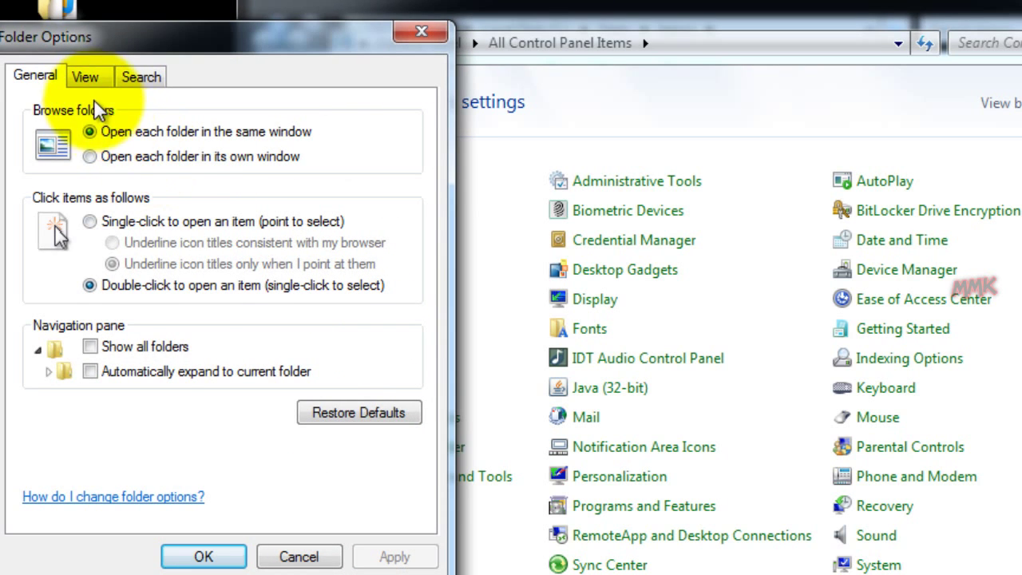
pyautogui.click(88, 80)
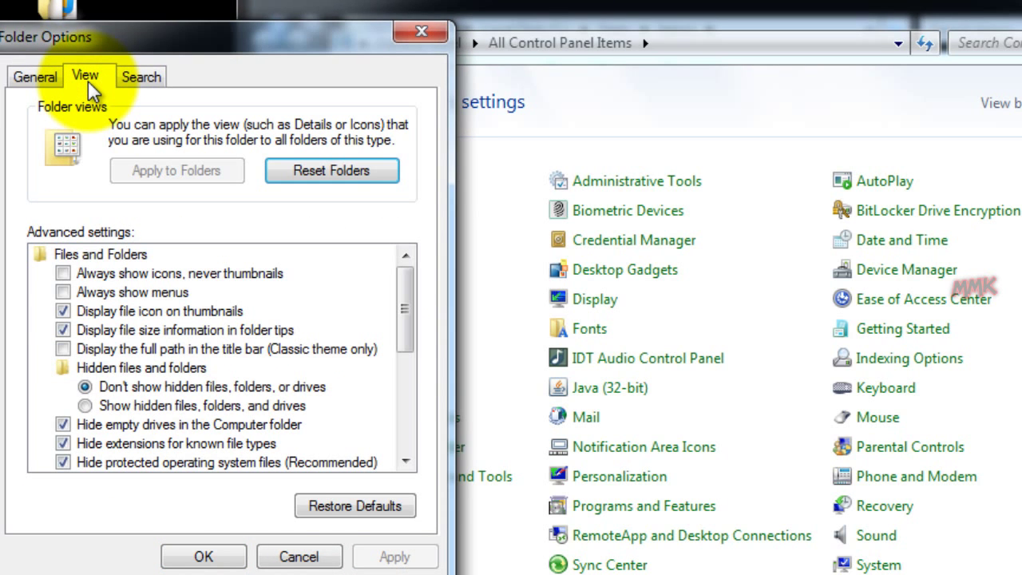
pyautogui.click(86, 404)
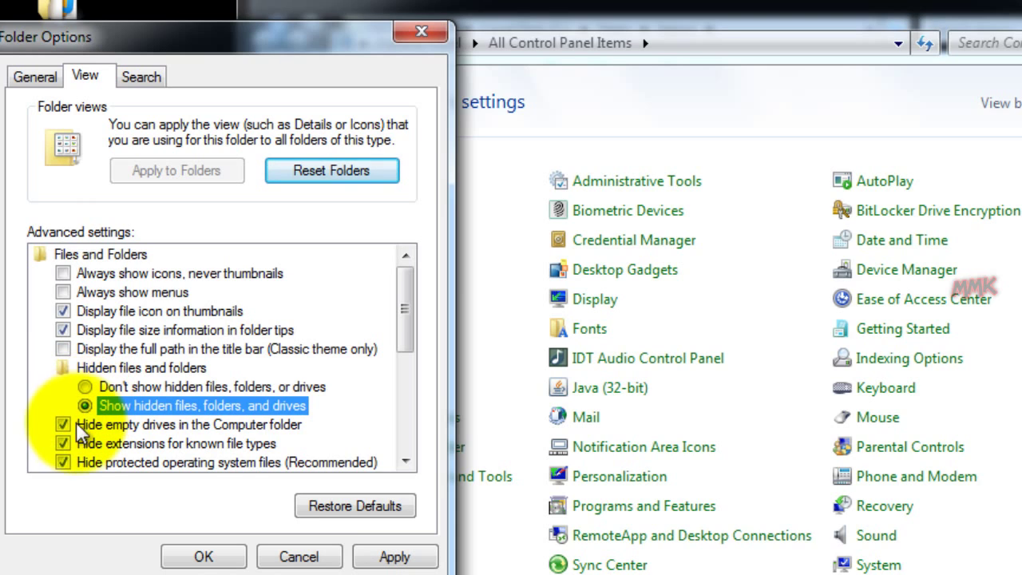
pyautogui.click(64, 442)
pyautogui.click(379, 556)
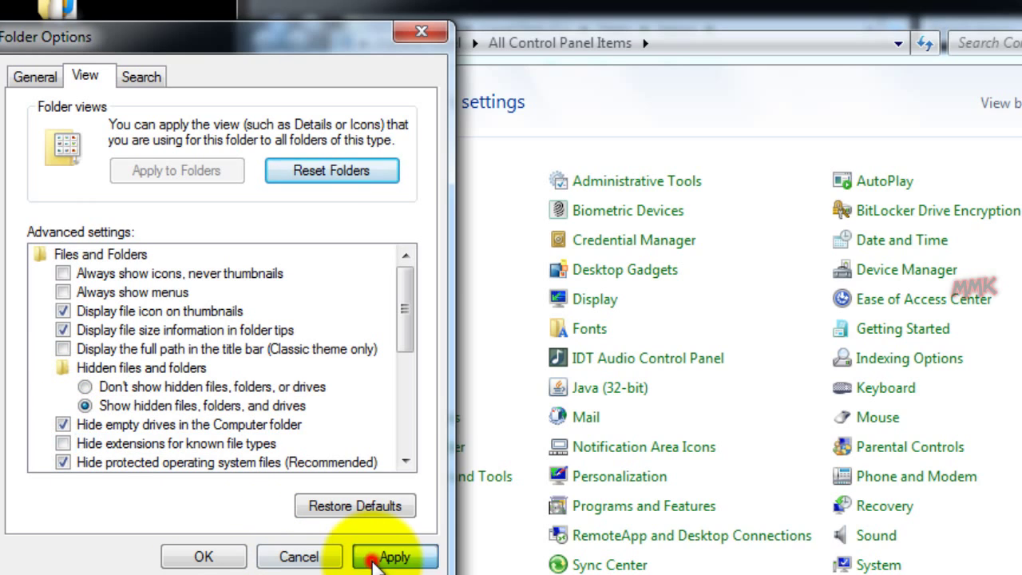
pyautogui.click(204, 556)
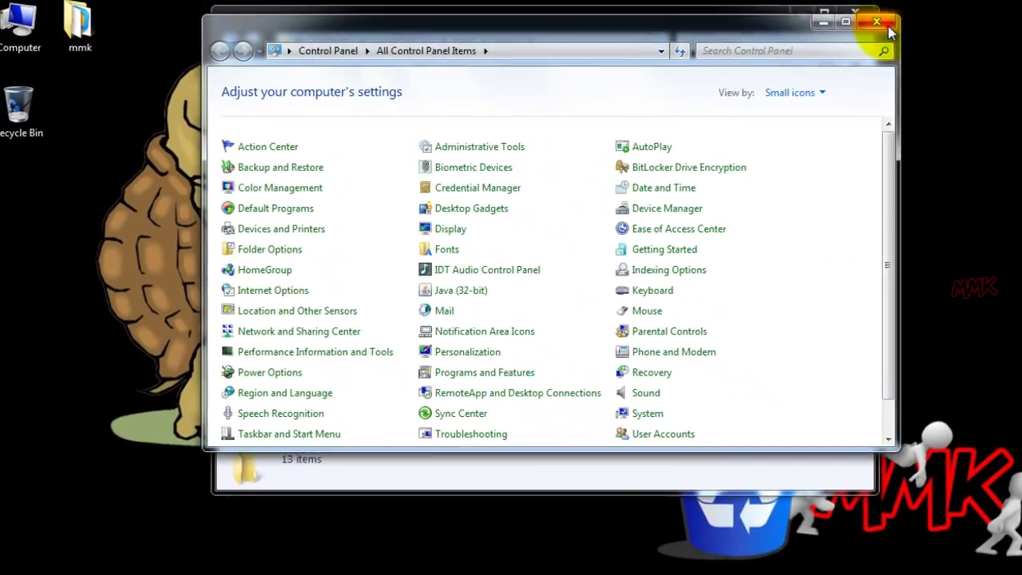
pyautogui.click(870, 26)
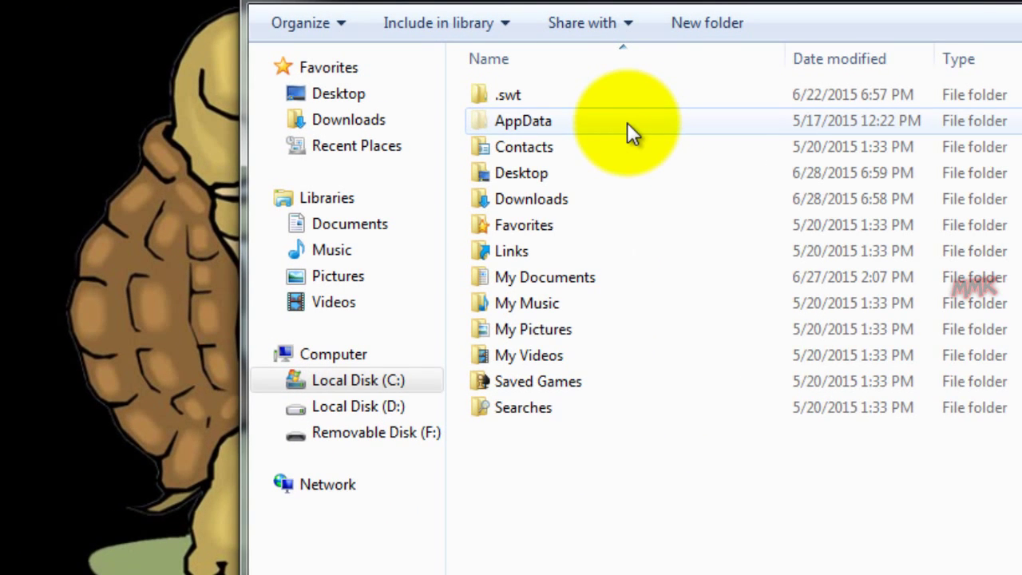
# Browse from the user's profile folder to AppData\Roaming\Microsoft\Windows\Themes
pyautogui.doubleClick(627, 122)
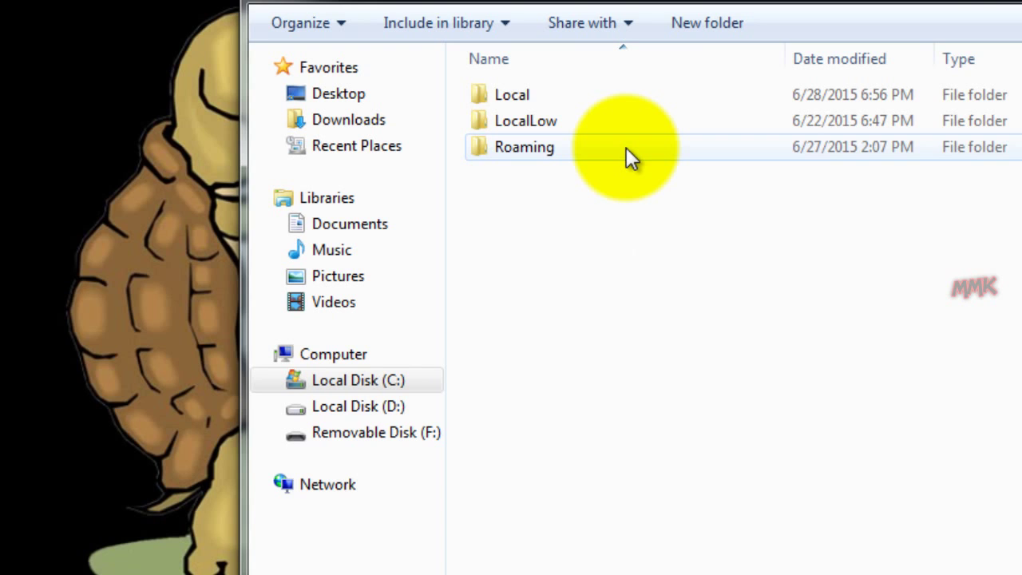
pyautogui.doubleClick(625, 147)
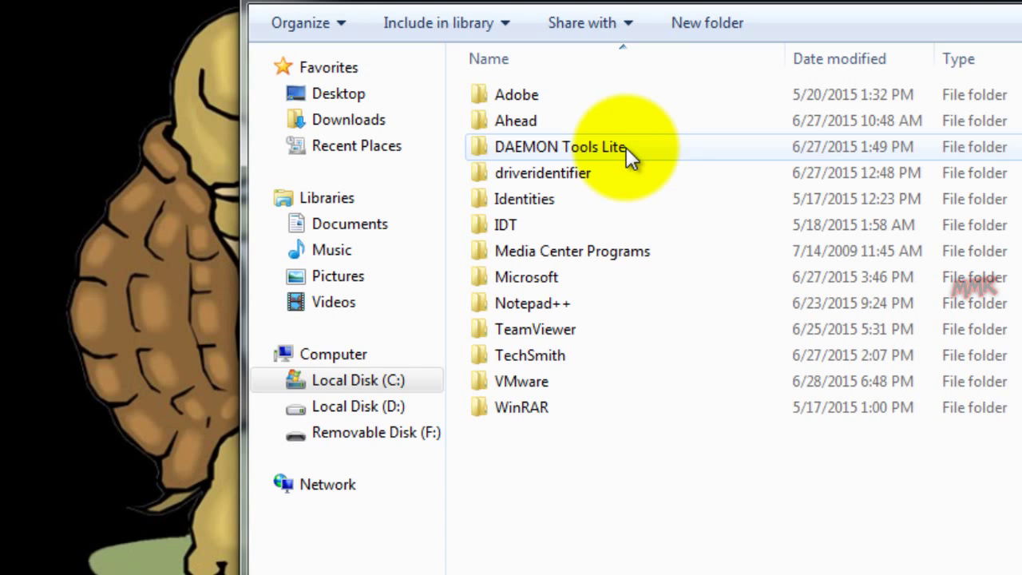
pyautogui.doubleClick(602, 277)
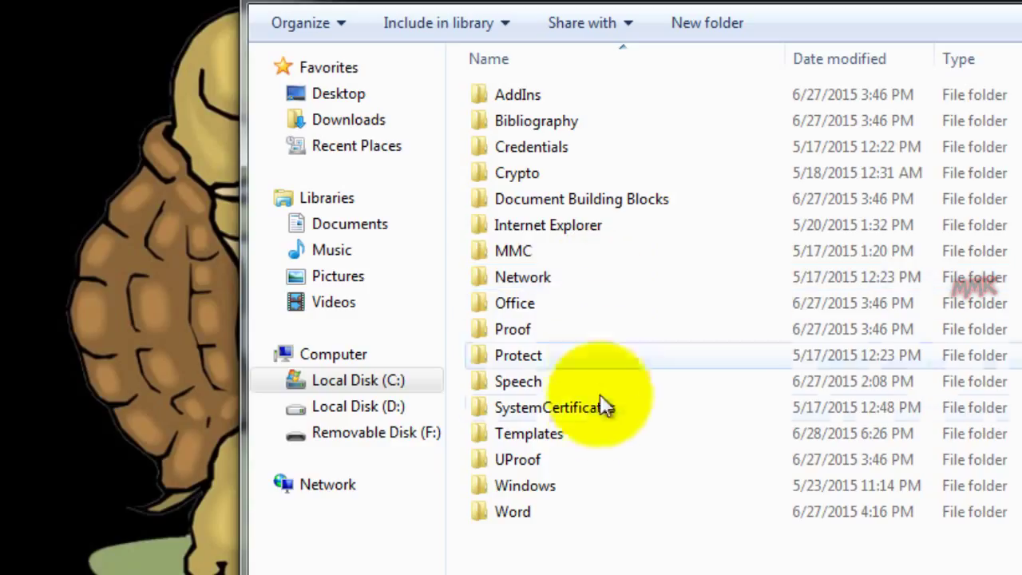
pyautogui.doubleClick(590, 478)
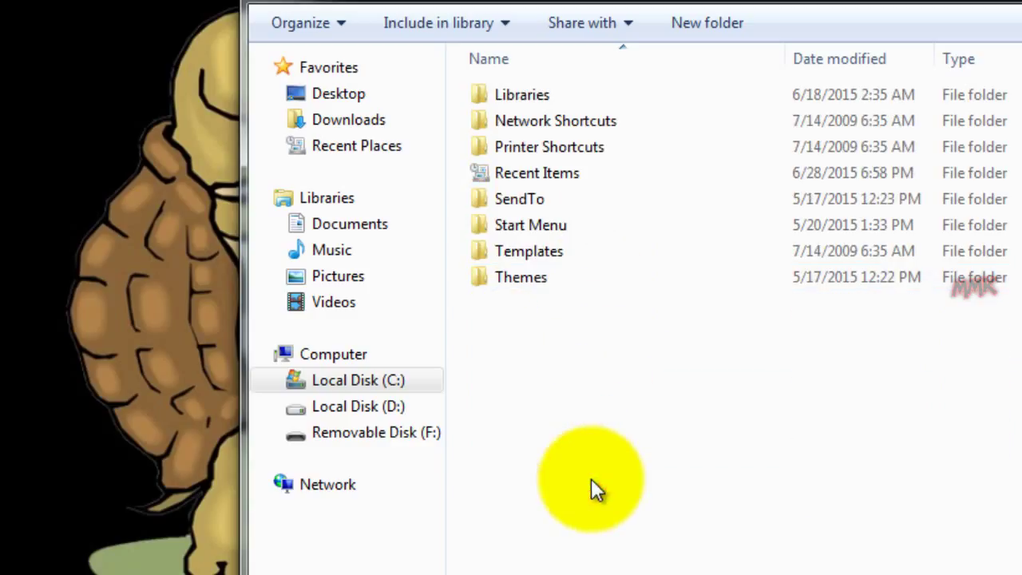
pyautogui.doubleClick(554, 276)
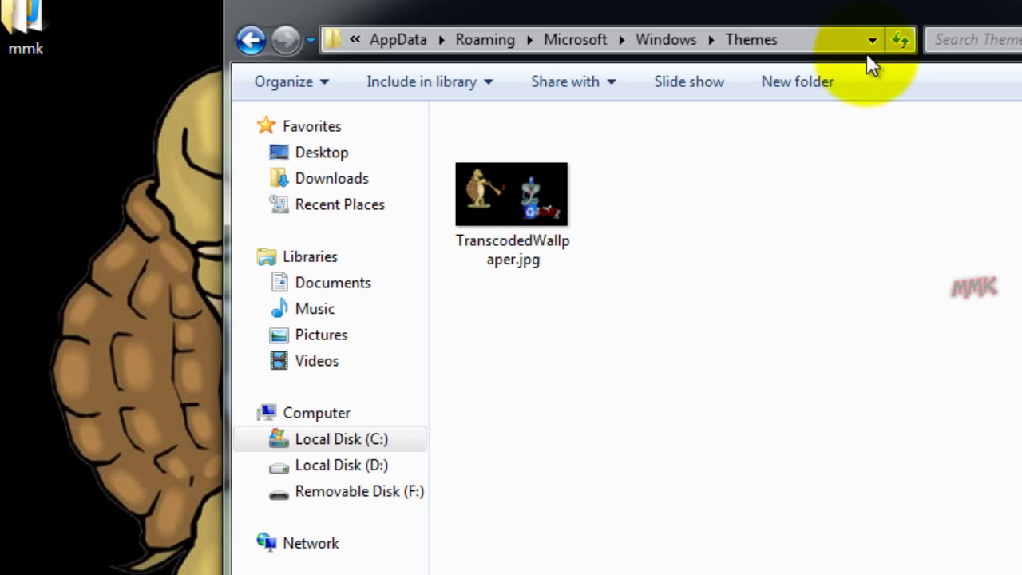
# Copy TranscodedWallpaper.jpg from the Themes folder to the desktop and close the Explorer window
pyautogui.click(822, 40)
pyautogui.click(821, 40)
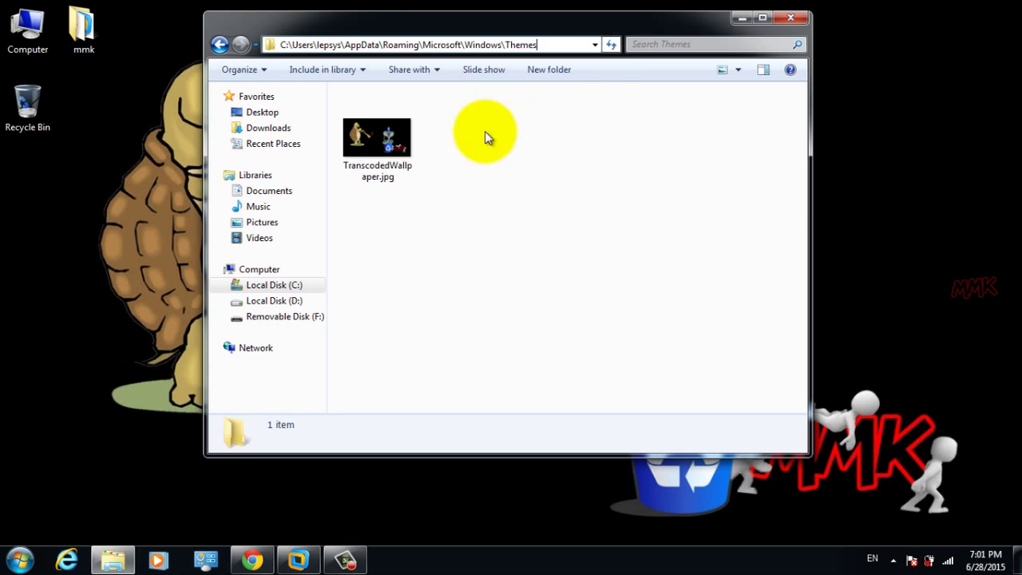
pyautogui.rightClick(394, 166)
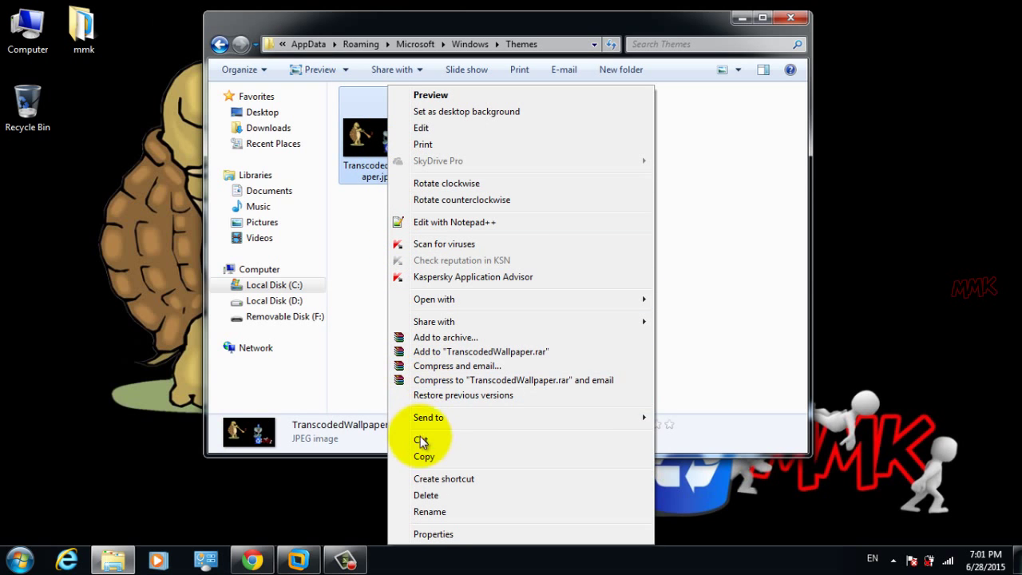
pyautogui.click(422, 455)
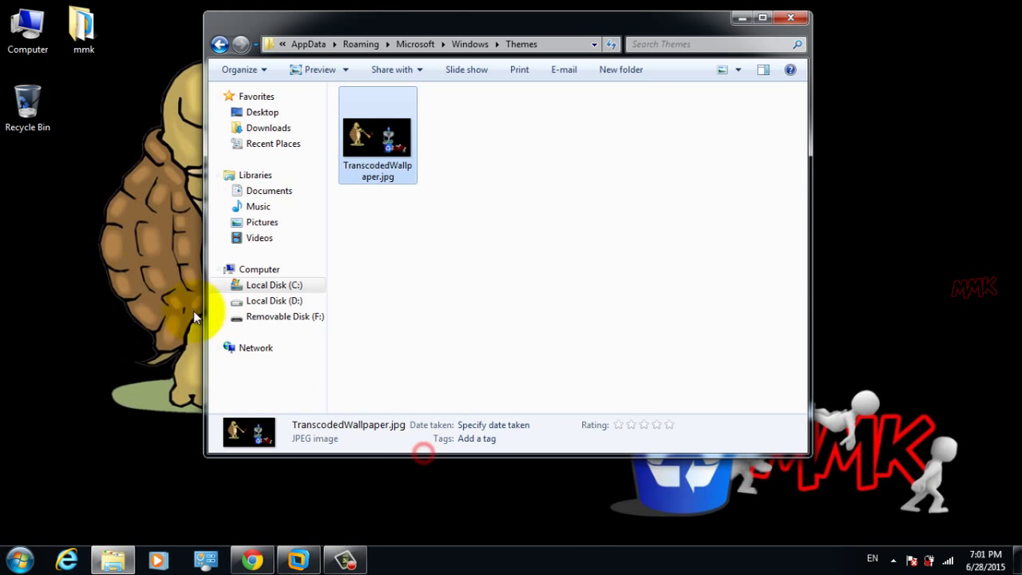
pyautogui.rightClick(65, 218)
pyautogui.click(105, 283)
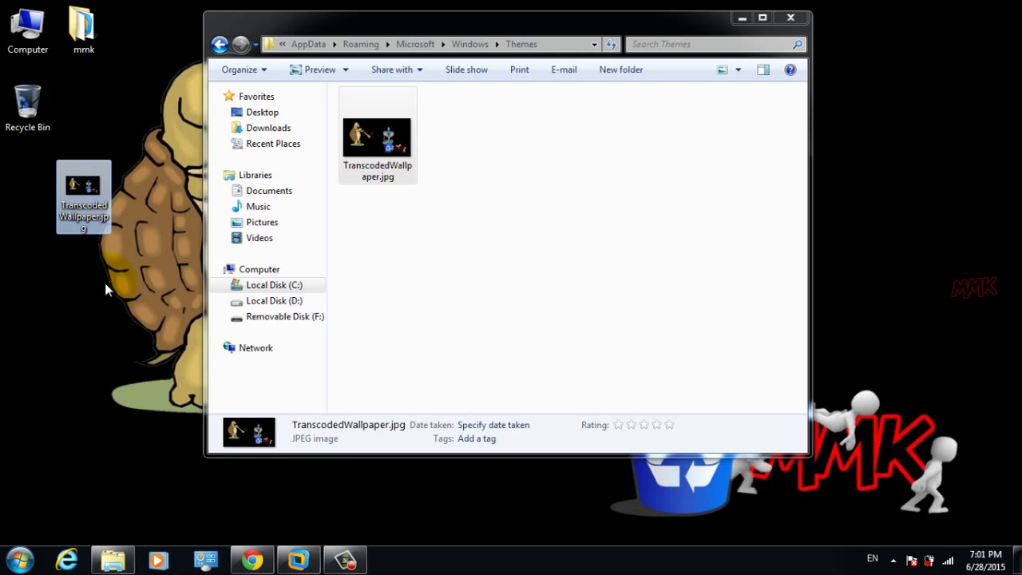
pyautogui.click(105, 282)
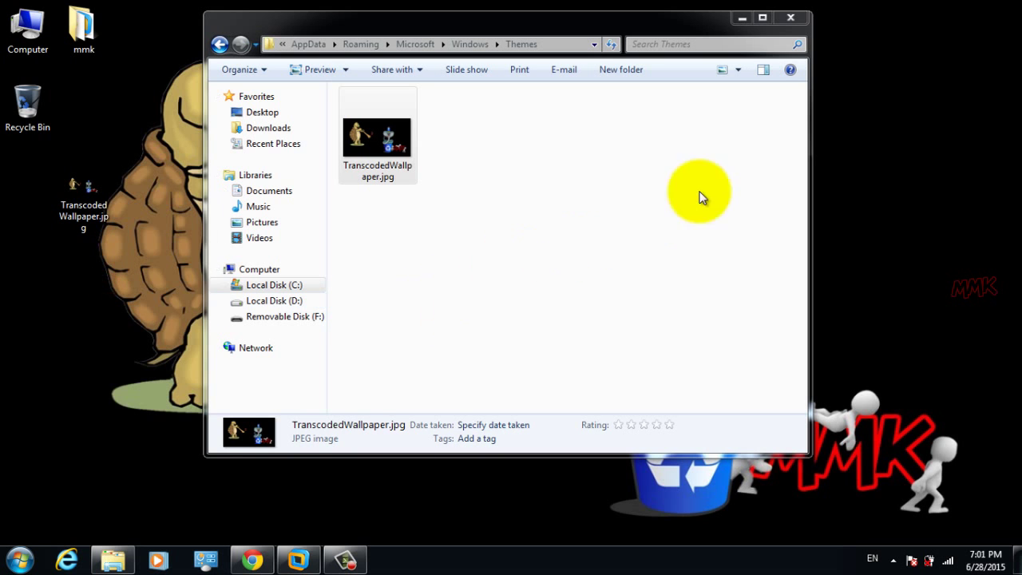
pyautogui.click(791, 19)
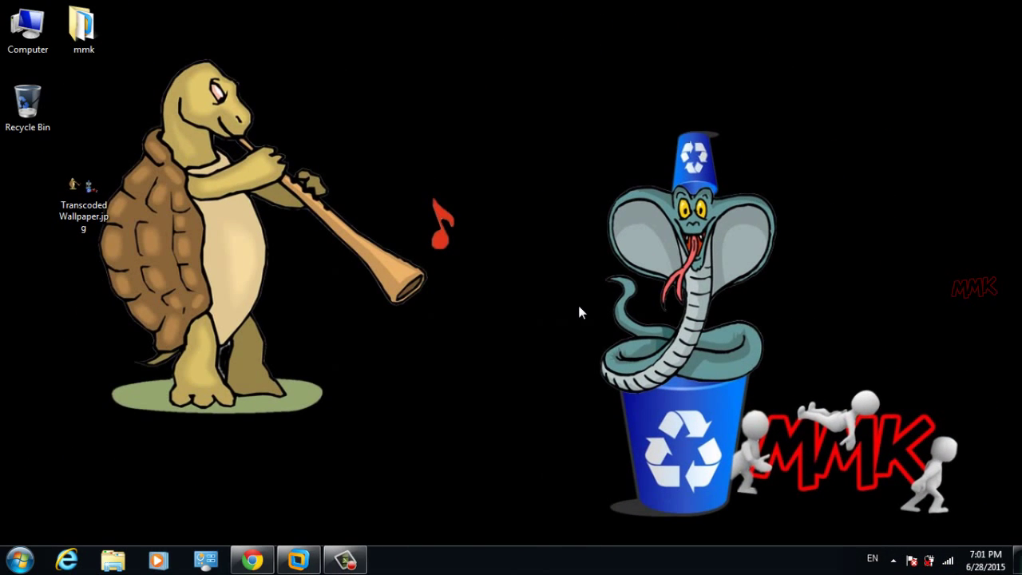
# Switch to the Windows 8 virtual machine in VMware Workstation and copy TranscodedWallpaper.jpg from the host desktop onto its desktop
pyautogui.click(308, 561)
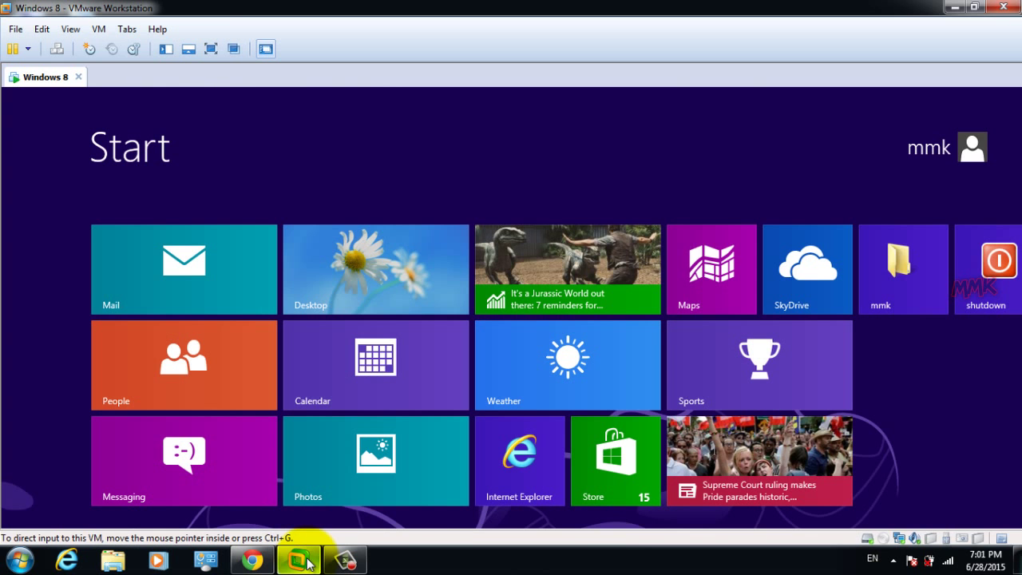
pyautogui.click(394, 275)
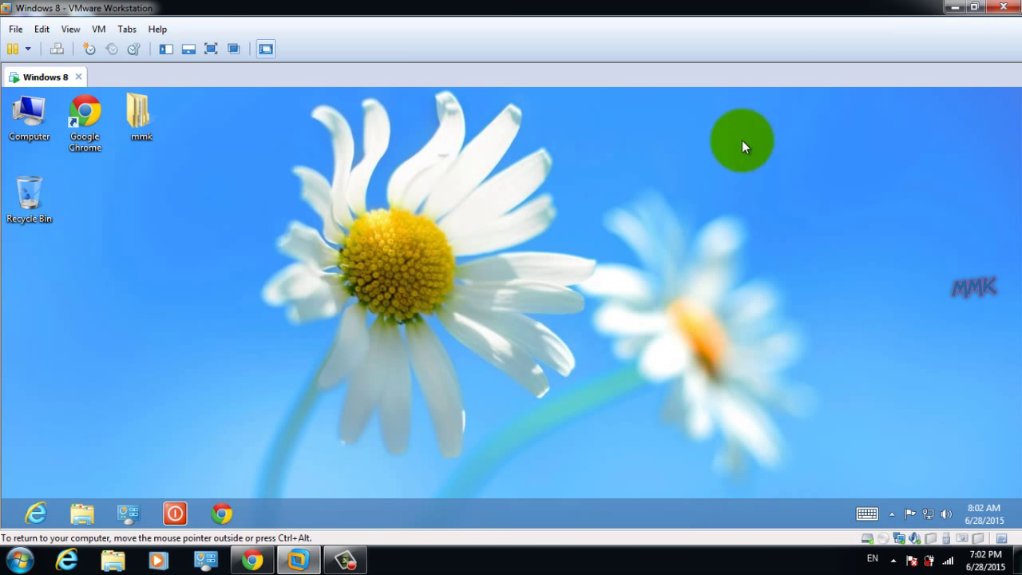
pyautogui.click(974, 8)
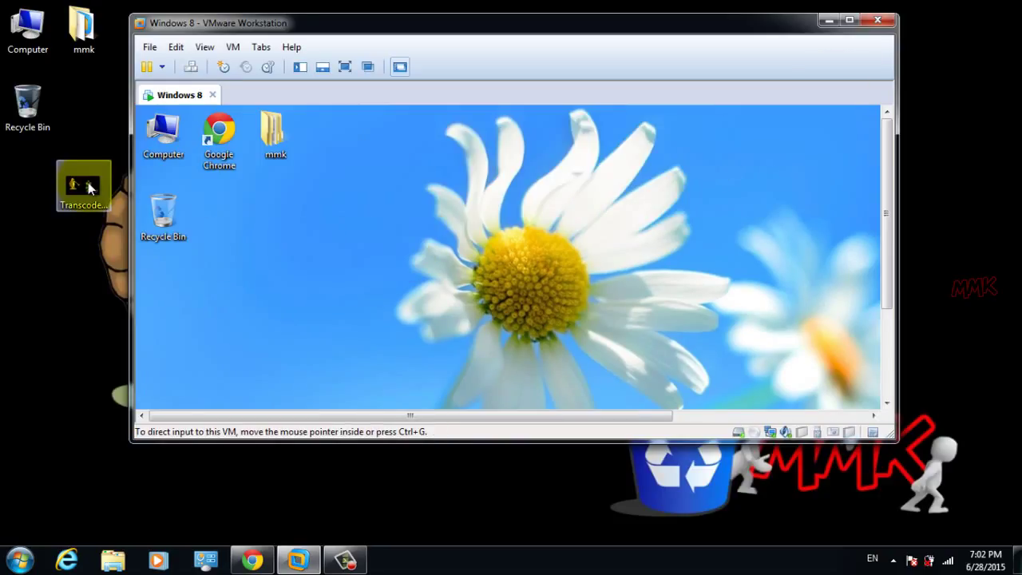
pyautogui.moveTo(89, 187); pyautogui.dragTo(363, 231)
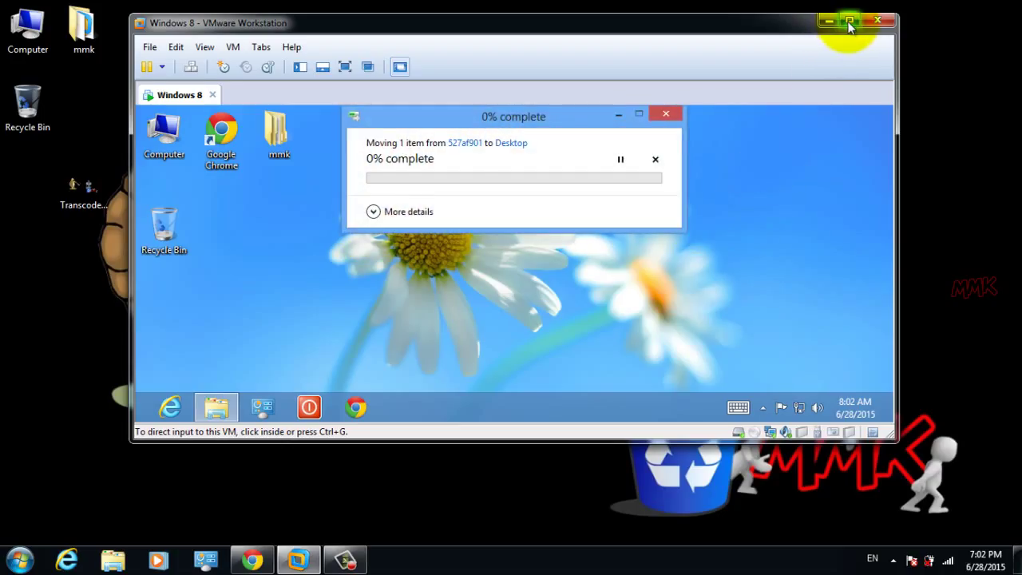
pyautogui.click(849, 21)
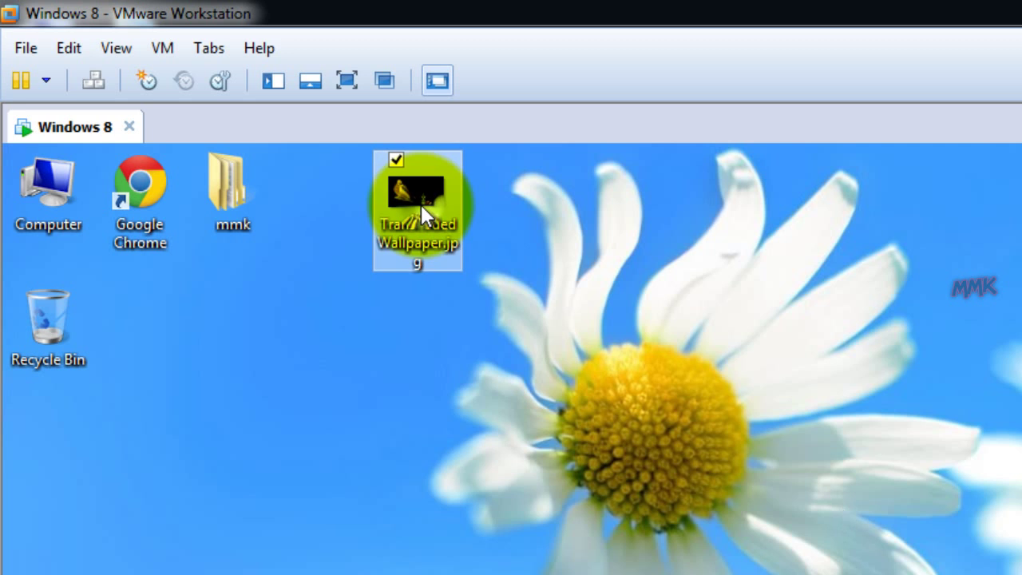
# Set TranscodedWallpaper.jpg as the Windows 8 desktop background, then delete the file permanently by emptying the Recycle Bin
pyautogui.rightClick(421, 206)
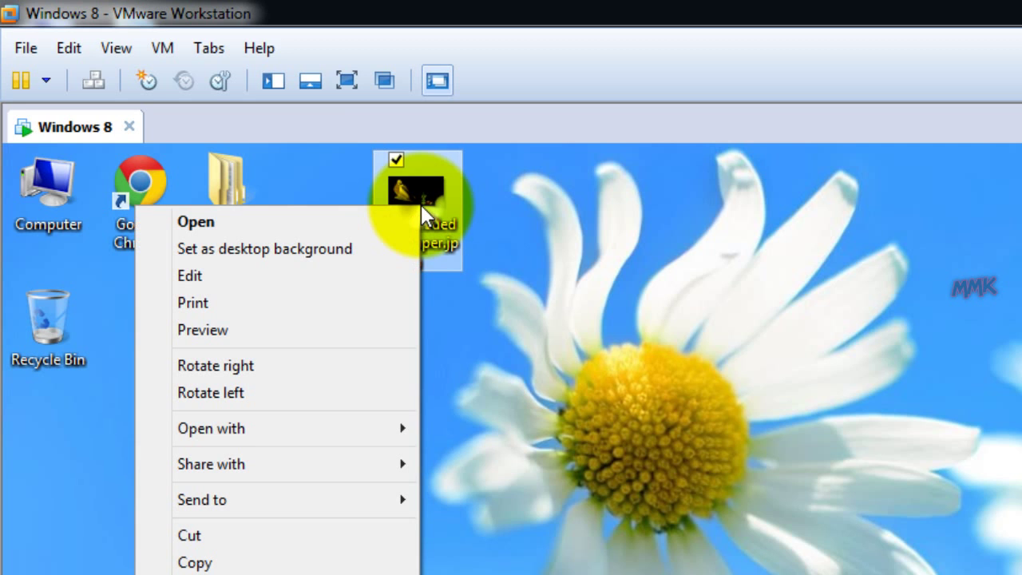
pyautogui.click(404, 248)
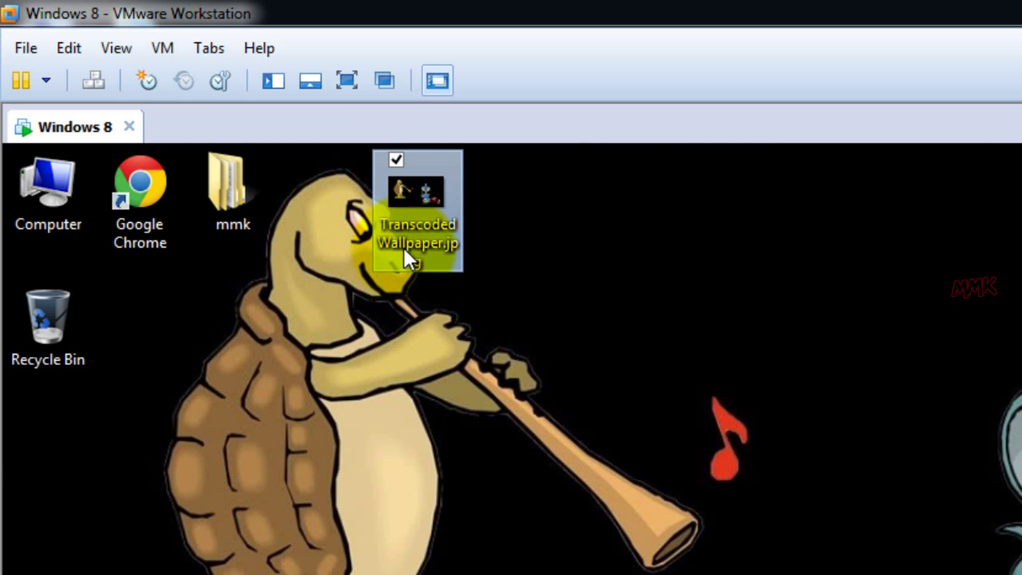
pyautogui.moveTo(420, 209); pyautogui.dragTo(55, 322)
pyautogui.rightClick(53, 320)
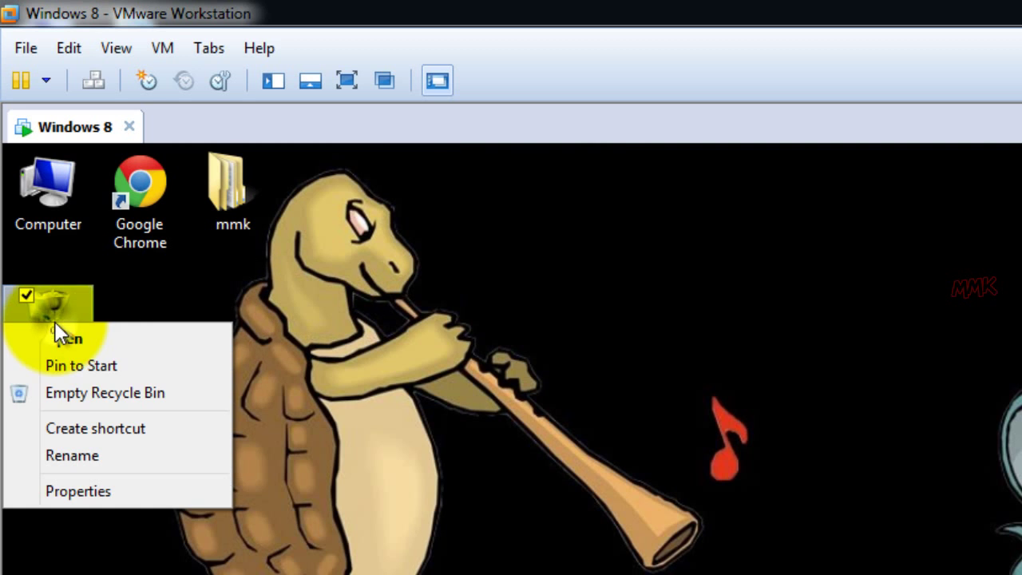
pyautogui.click(79, 391)
pyautogui.click(918, 561)
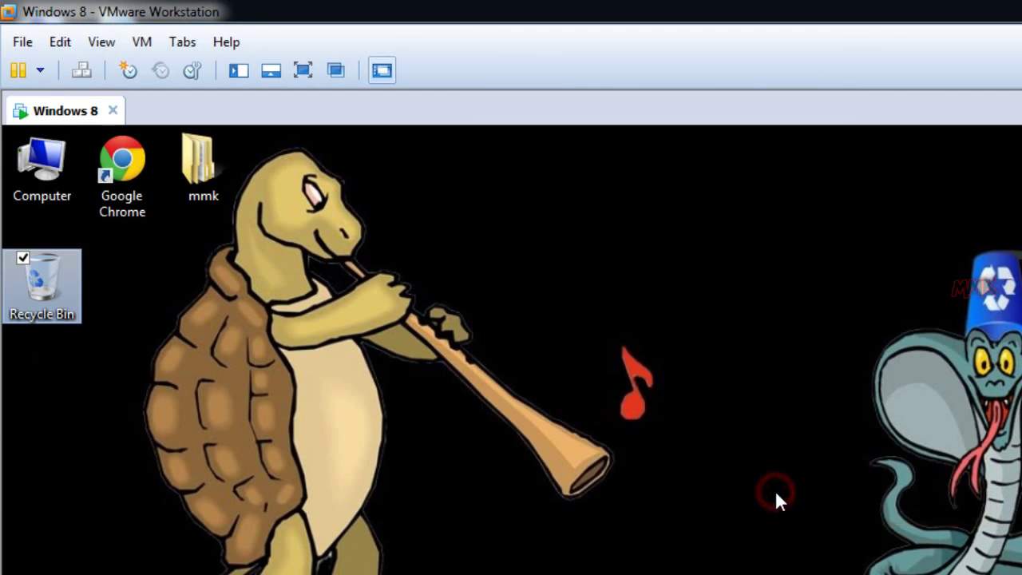
# Browse in Windows 8 to the current user's profile folder inside Users on Local Disk (C:)
pyautogui.click(45, 176)
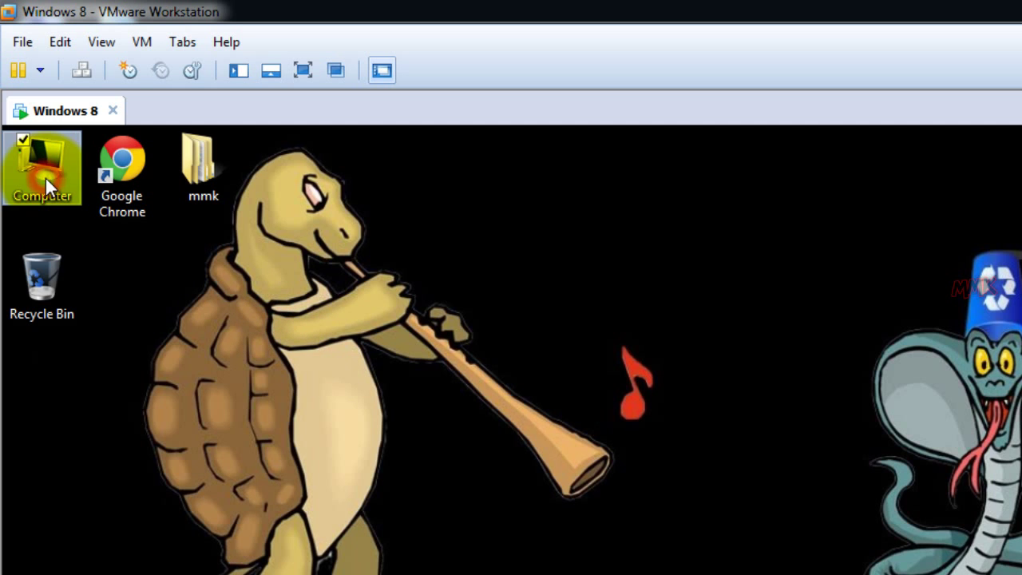
pyautogui.doubleClick(45, 175)
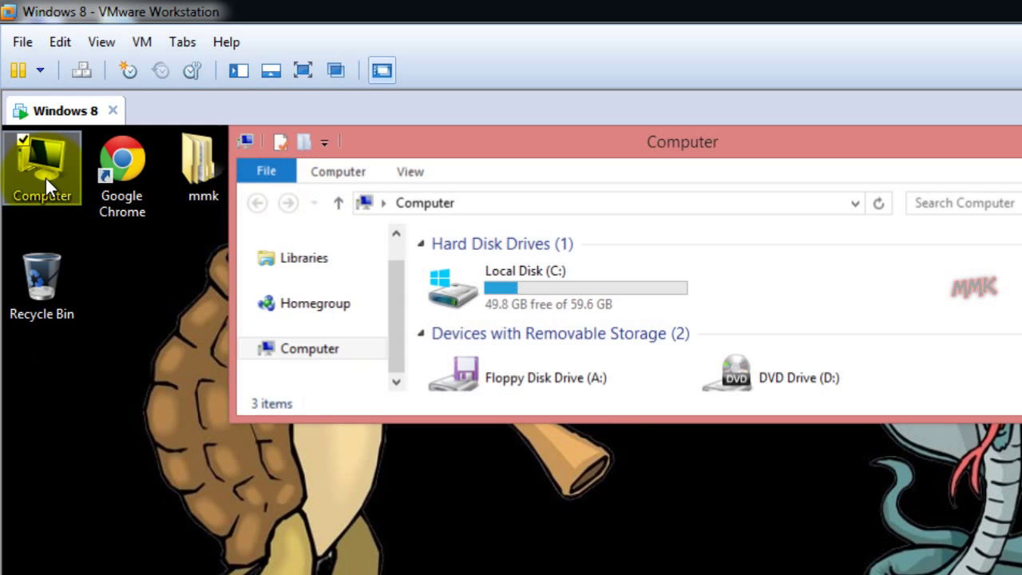
pyautogui.click(528, 282)
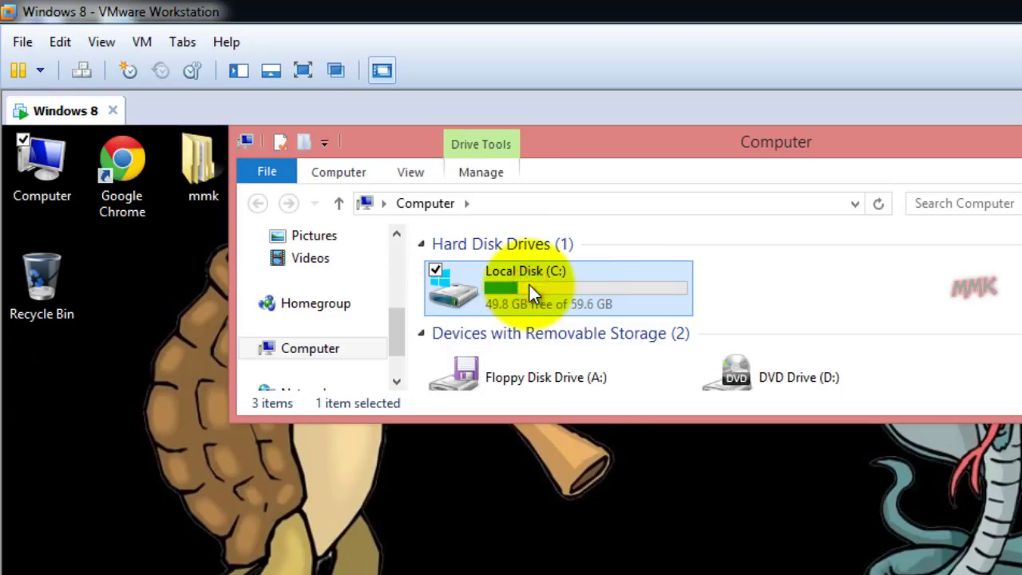
pyautogui.doubleClick(528, 283)
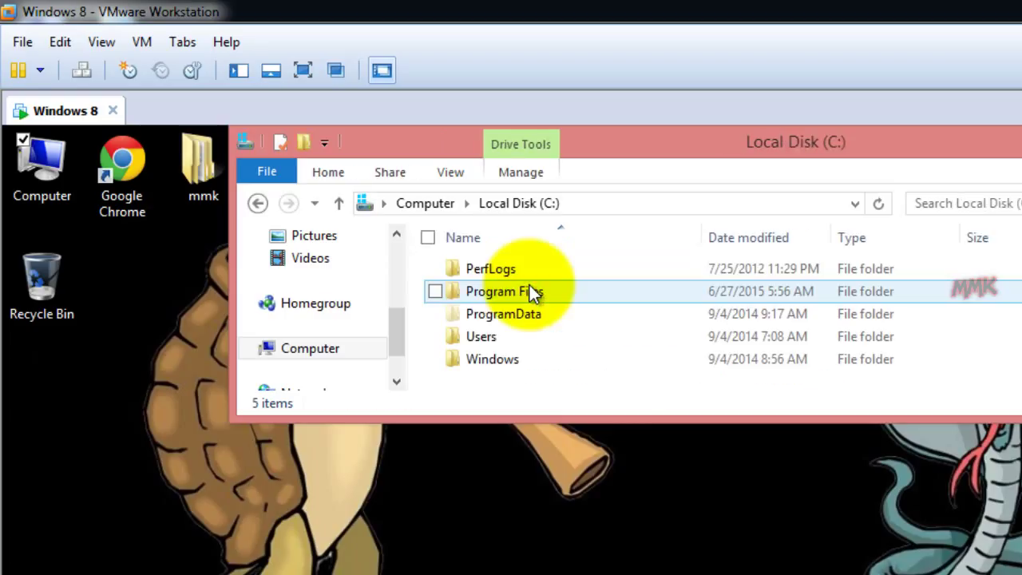
pyautogui.doubleClick(527, 337)
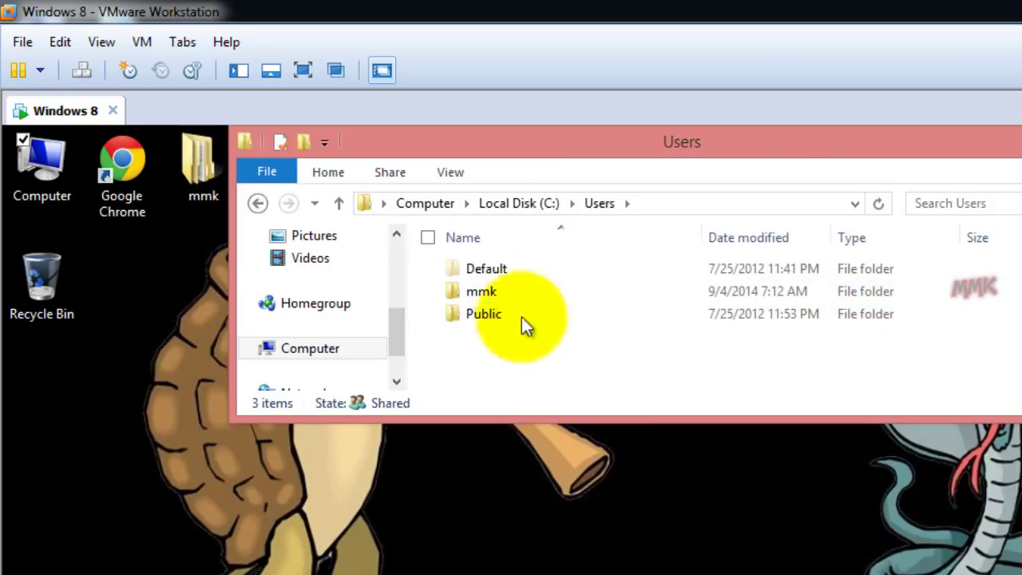
pyautogui.doubleClick(525, 294)
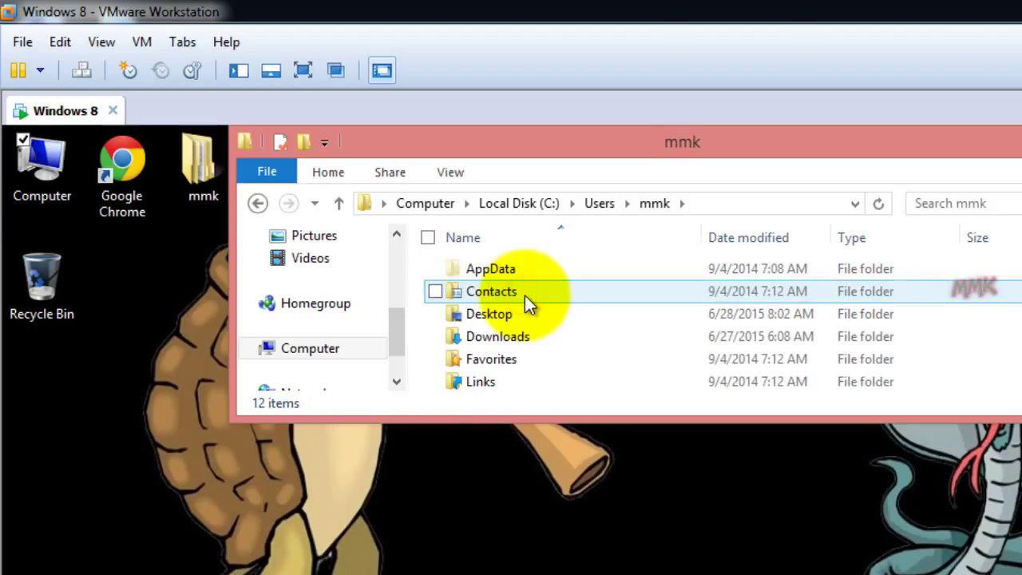
# Browse from the Windows 8 user's profile folder to AppData\Roaming\Microsoft\Windows\Themes
pyautogui.doubleClick(531, 273)
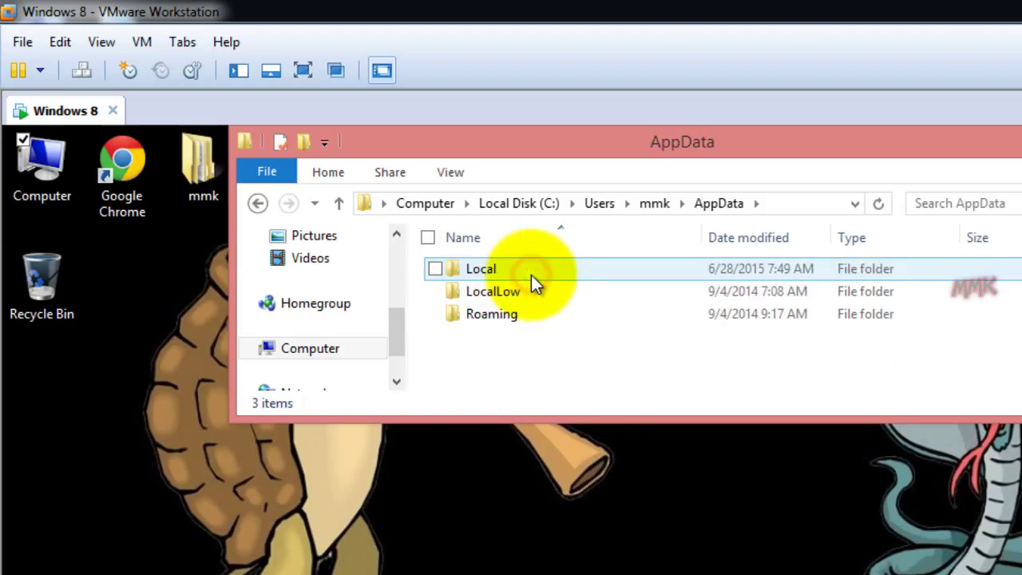
pyautogui.doubleClick(536, 313)
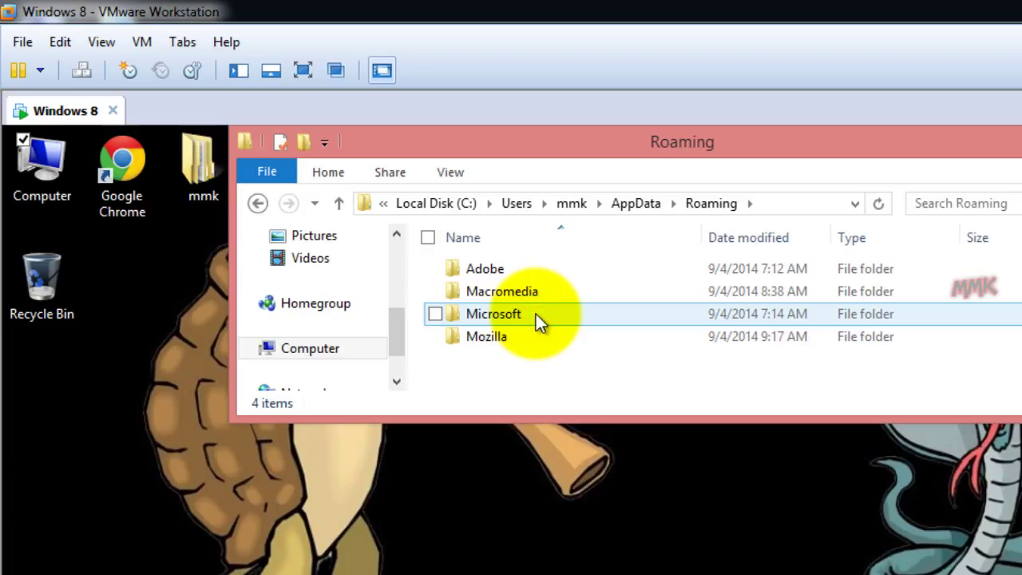
pyautogui.doubleClick(536, 314)
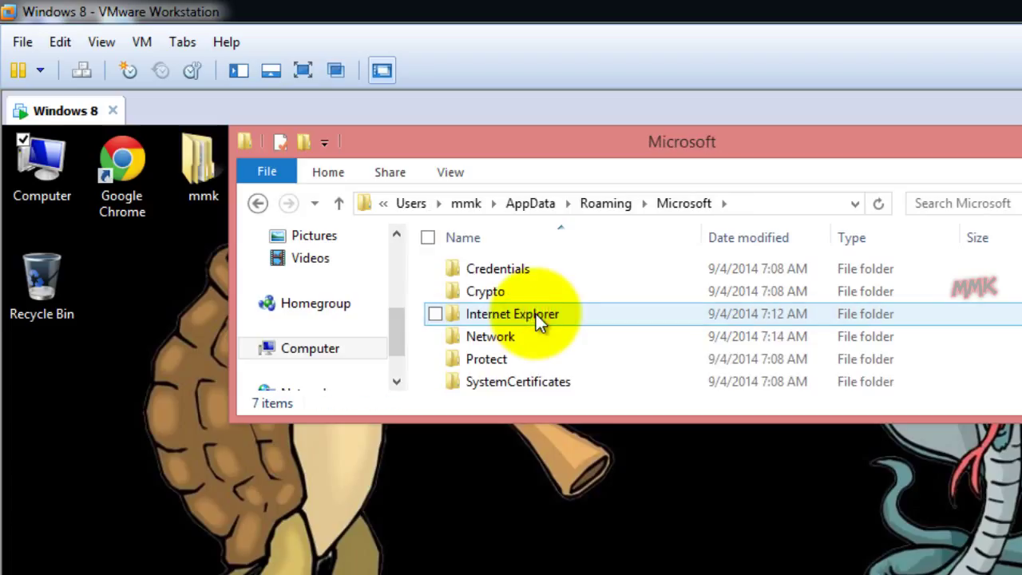
pyautogui.scroll(-1, 535, 315)
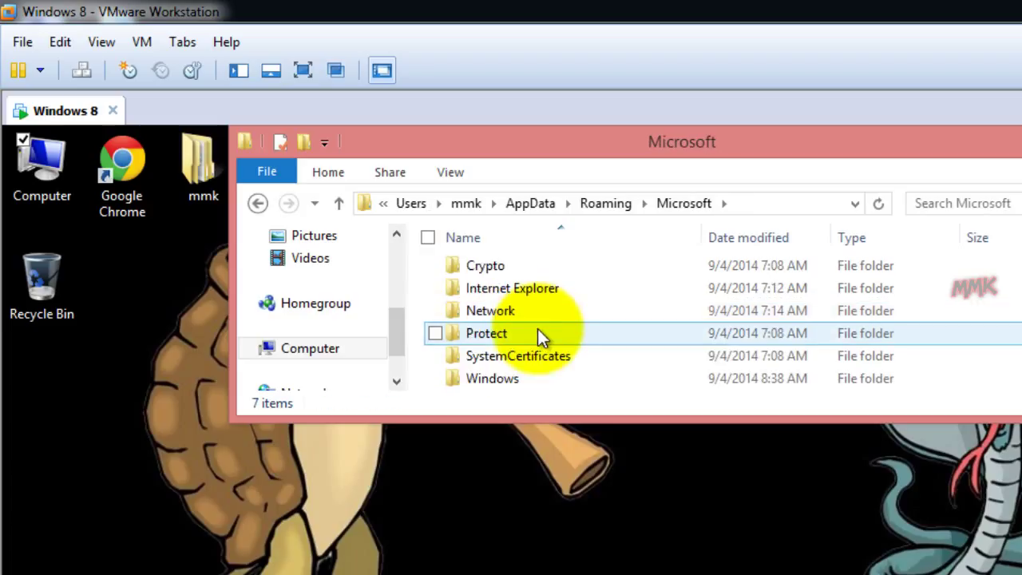
pyautogui.doubleClick(541, 378)
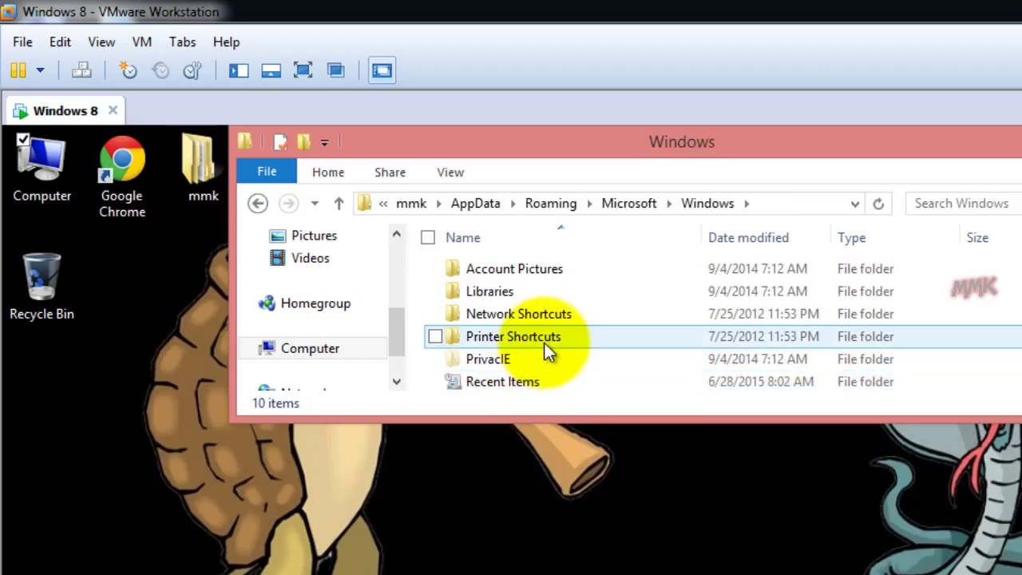
pyautogui.scroll(-2, 545, 349)
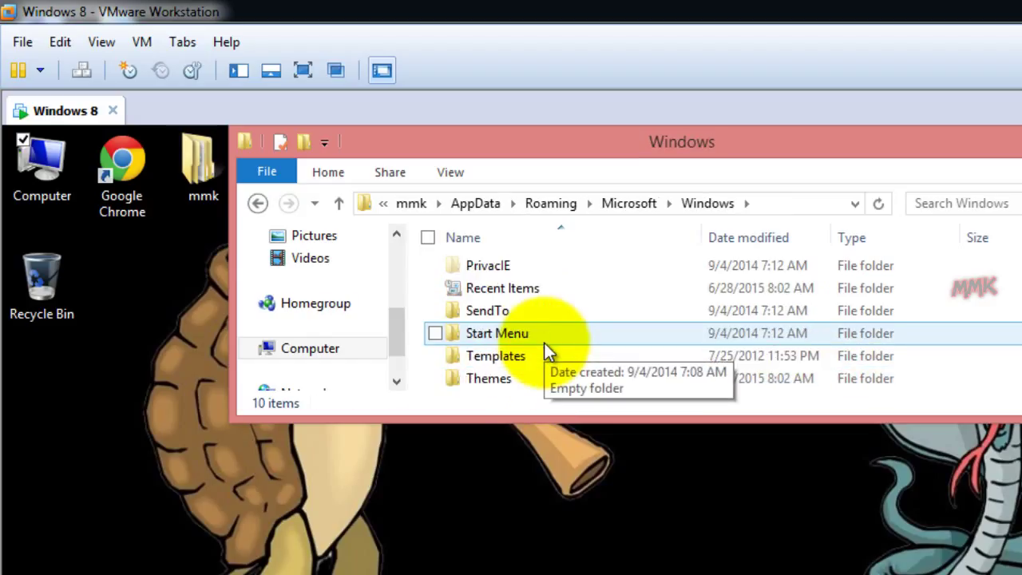
pyautogui.doubleClick(542, 377)
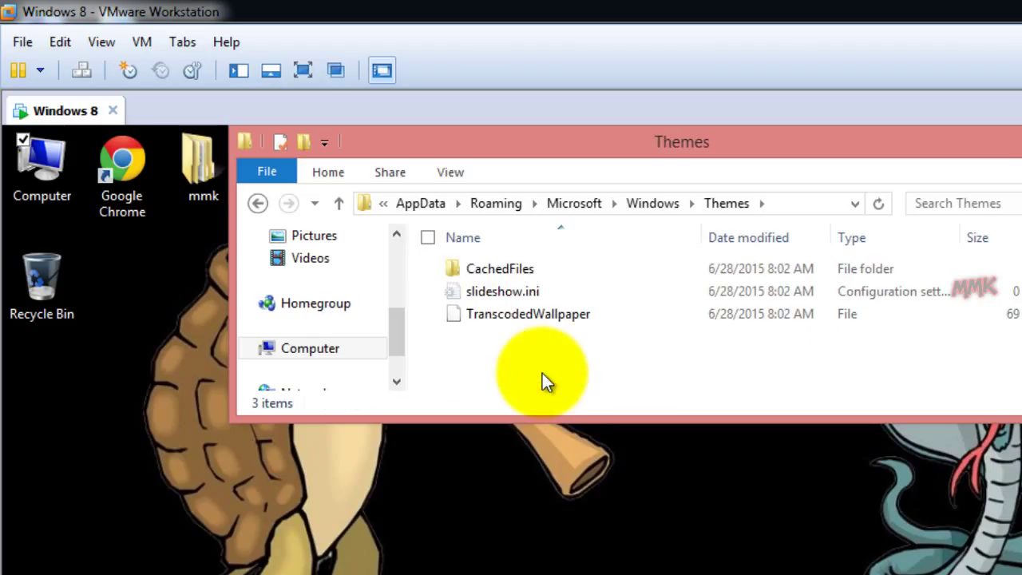
# Move CachedImage_1362_590_POS4.jpg from the CachedFiles folder to the Windows 8 desktop, then minimize Explorer and the virtual machine window
pyautogui.doubleClick(543, 270)
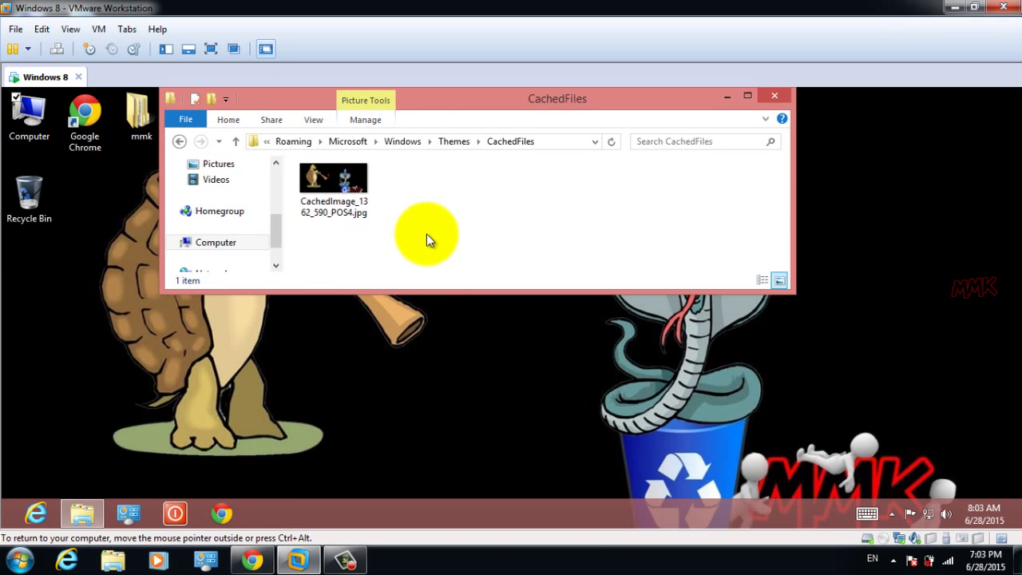
pyautogui.moveTo(324, 180); pyautogui.dragTo(87, 322)
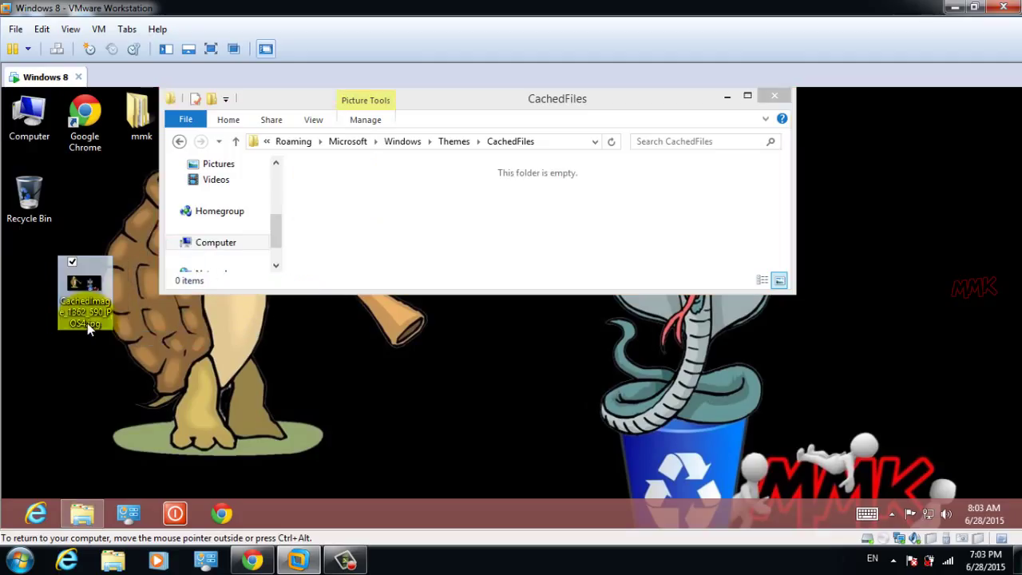
pyautogui.click(729, 99)
pyautogui.click(728, 96)
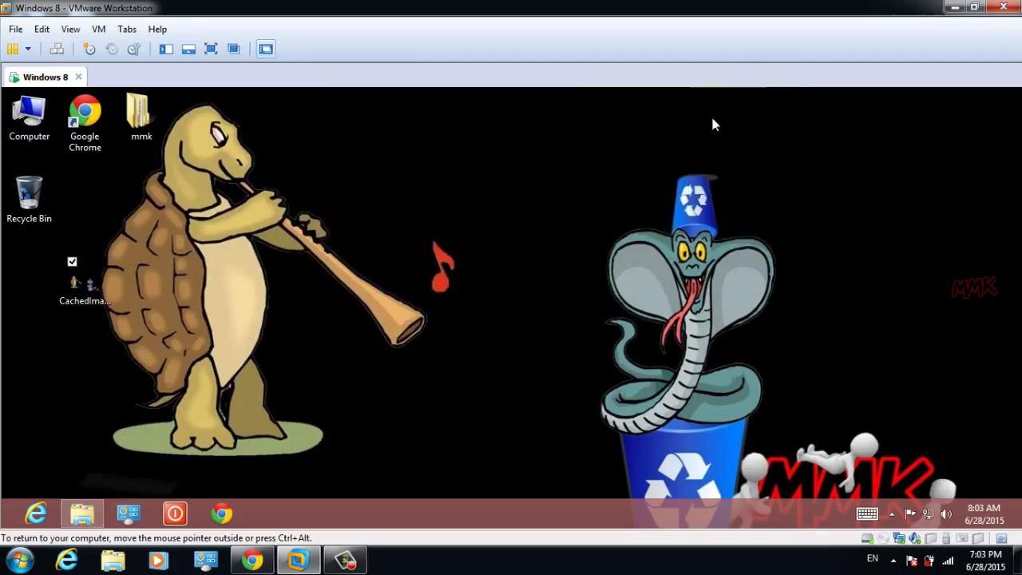
pyautogui.click(954, 7)
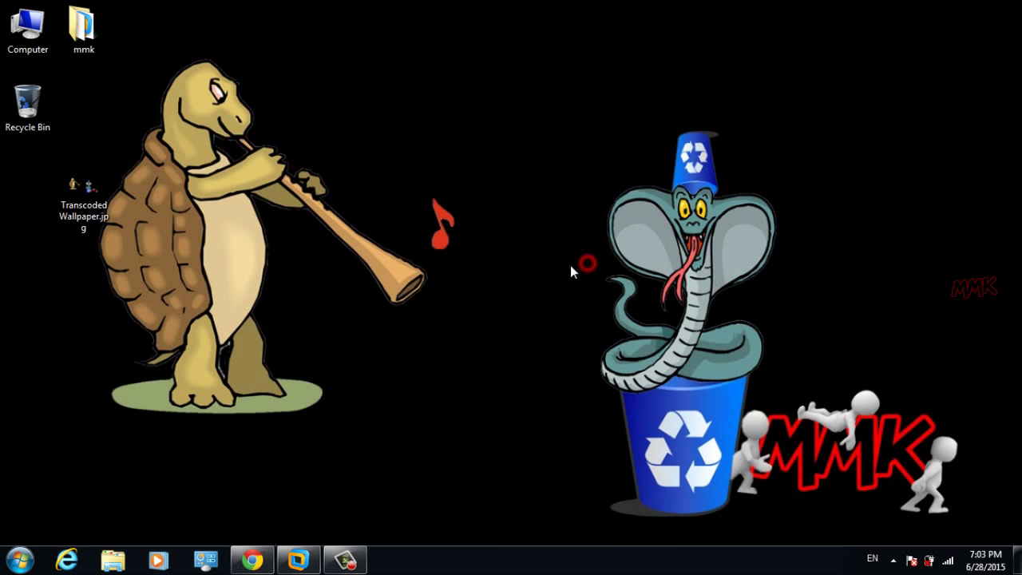
pyautogui.moveTo(65, 161); pyautogui.dragTo(268, 291)
pyautogui.click(382, 319)
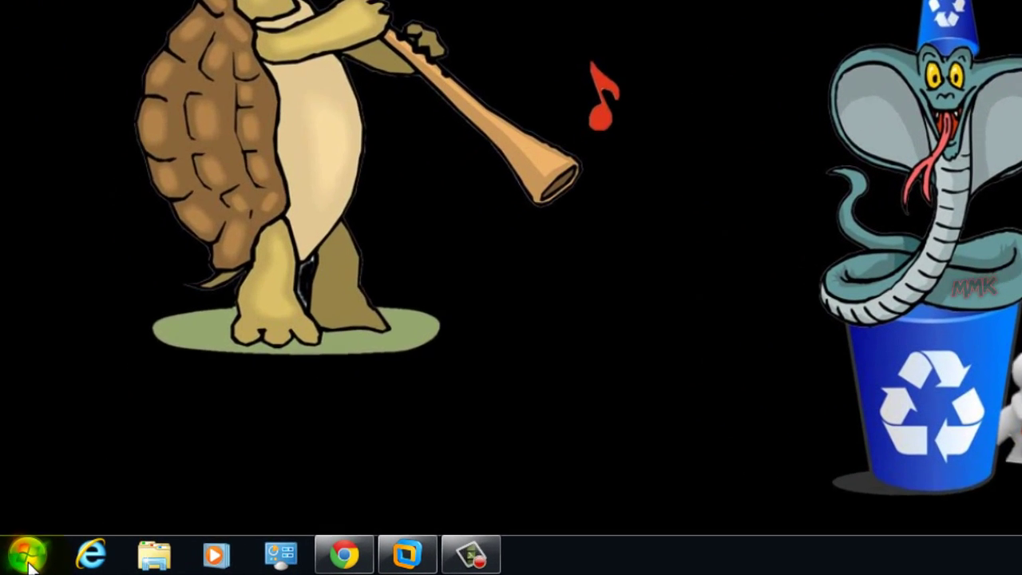
# Open Paint on the Windows 7 computer, paste the captured desktop screenshot into the blank picture, and look it over
pyautogui.click(20, 561)
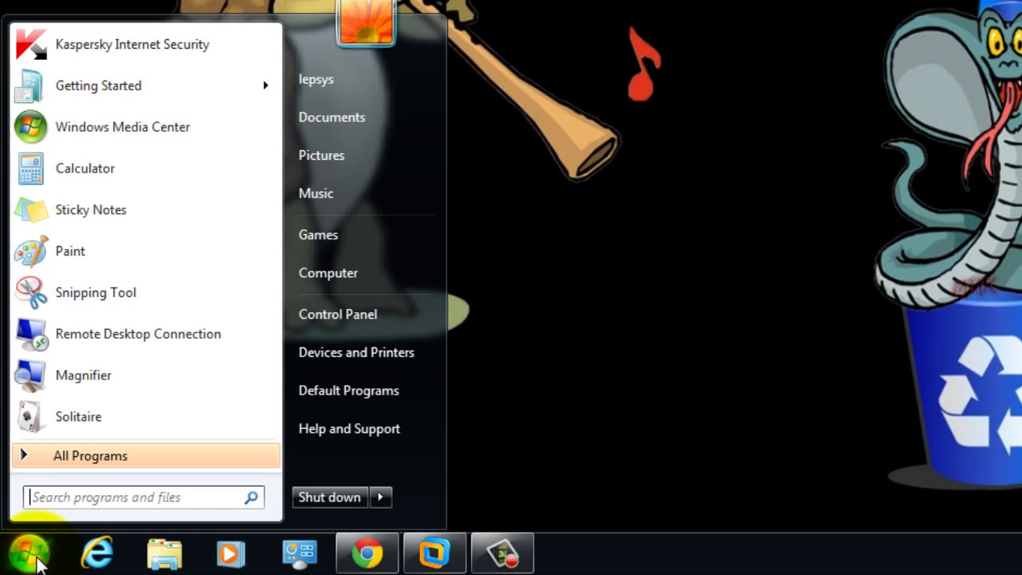
pyautogui.write('paint')
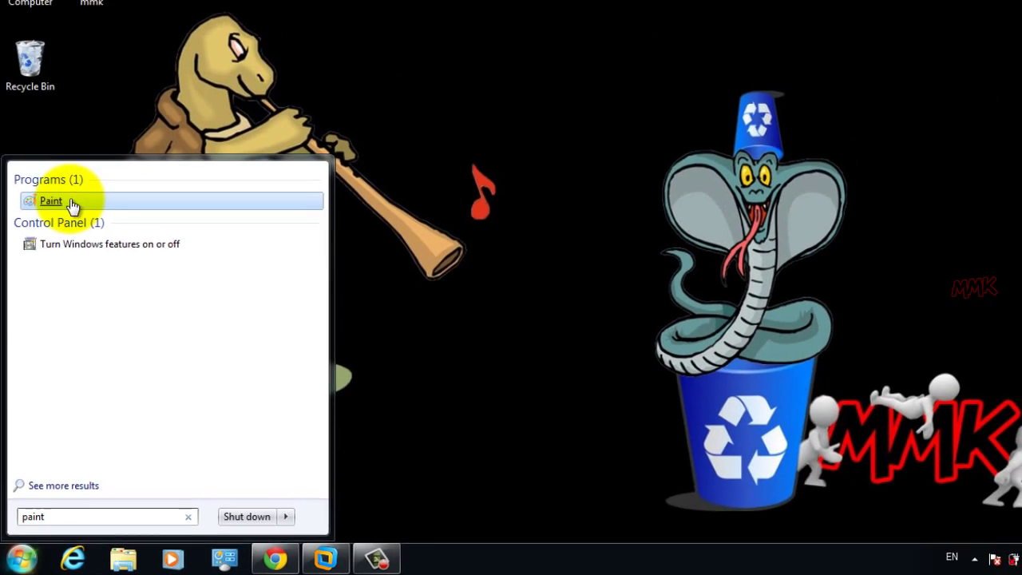
pyautogui.click(90, 122)
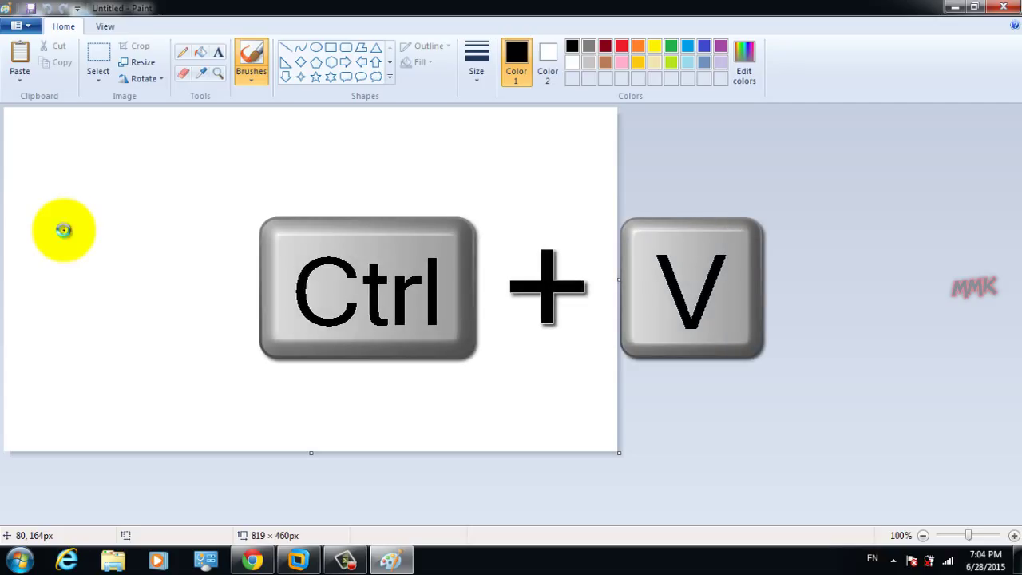
pyautogui.hotkey('ctrl', 'v')
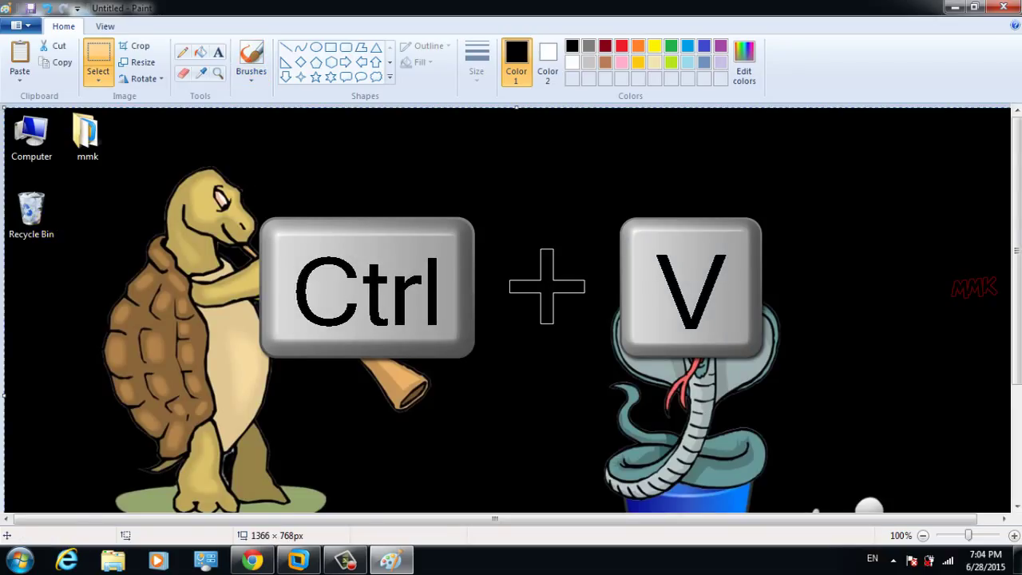
pyautogui.scroll(-5, 77, 229)
pyautogui.scroll(4, 408, 303)
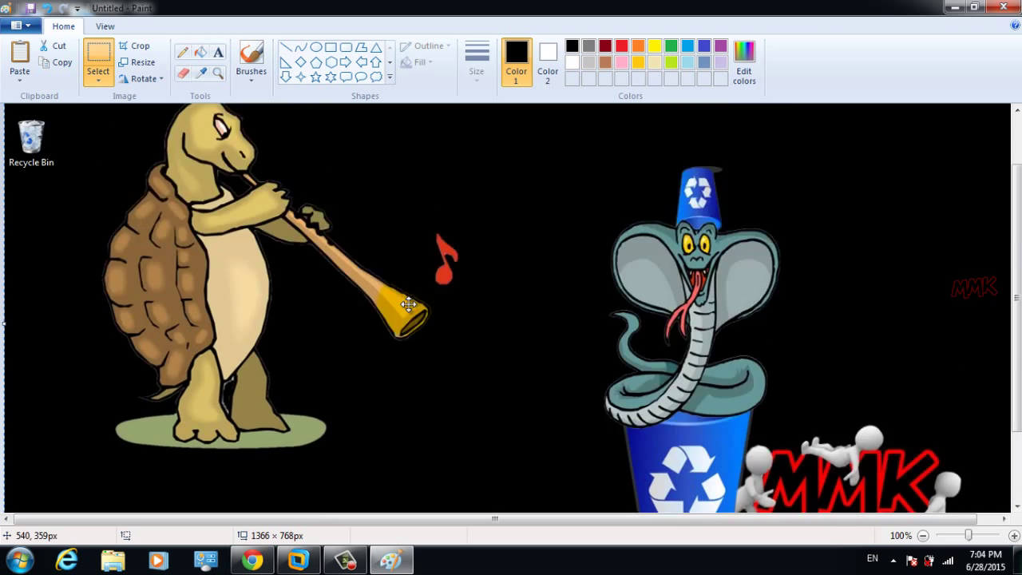
pyautogui.scroll(-4, 408, 304)
pyautogui.scroll(5, 408, 304)
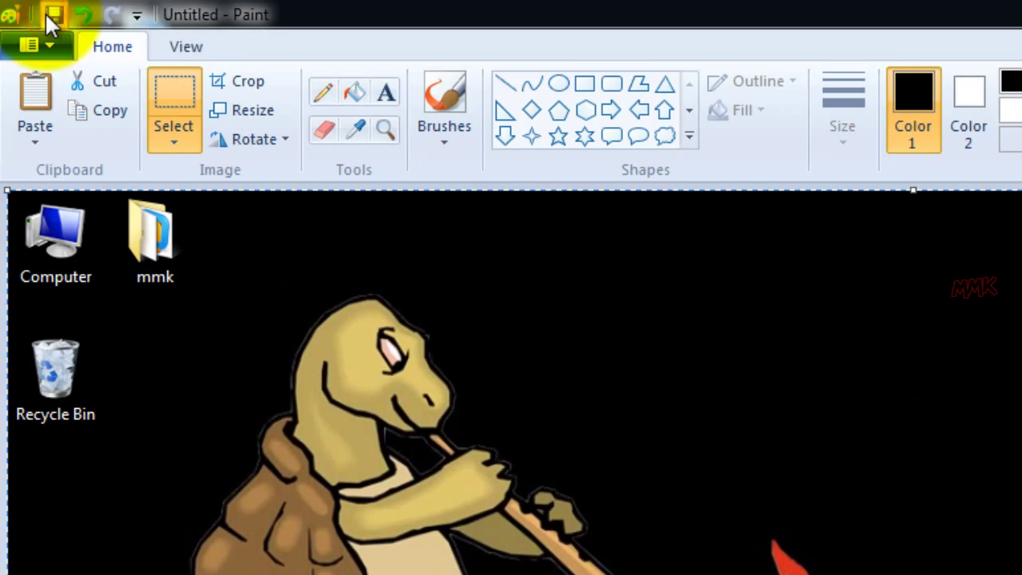
# Save the pasted screenshot to the Desktop as Untitled.png in PNG format, then close Paint
pyautogui.click(36, 9)
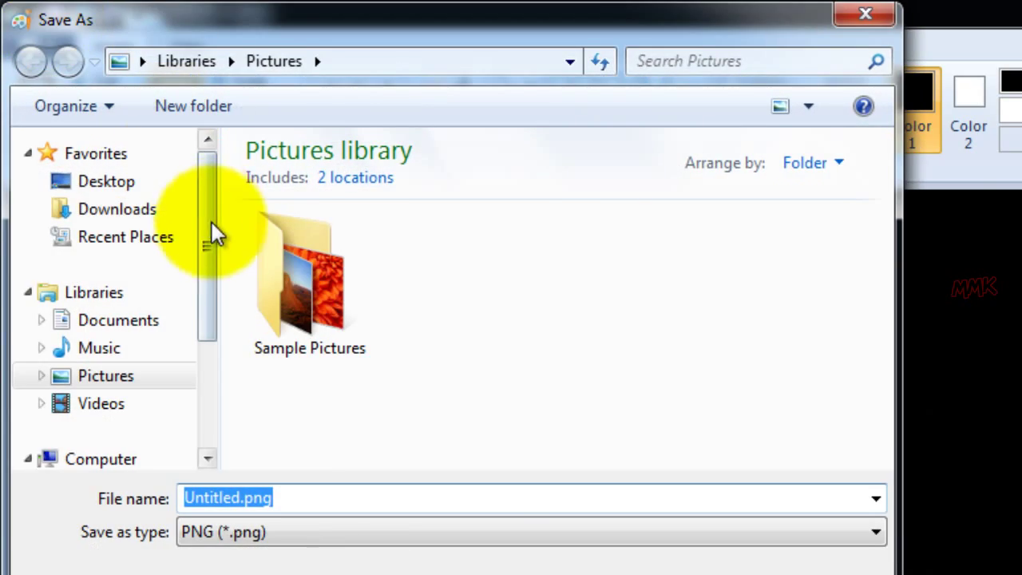
pyautogui.click(100, 185)
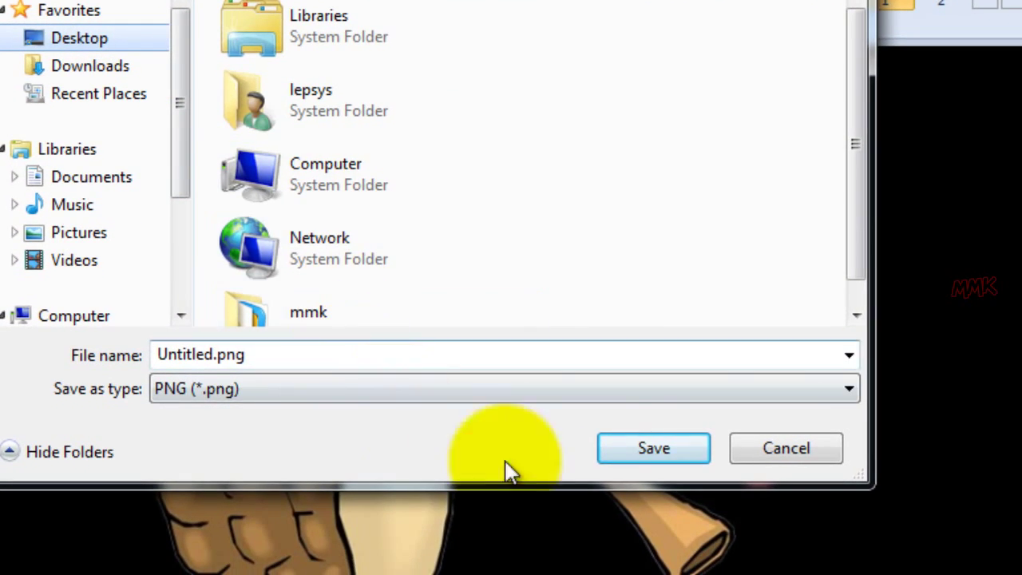
pyautogui.click(629, 449)
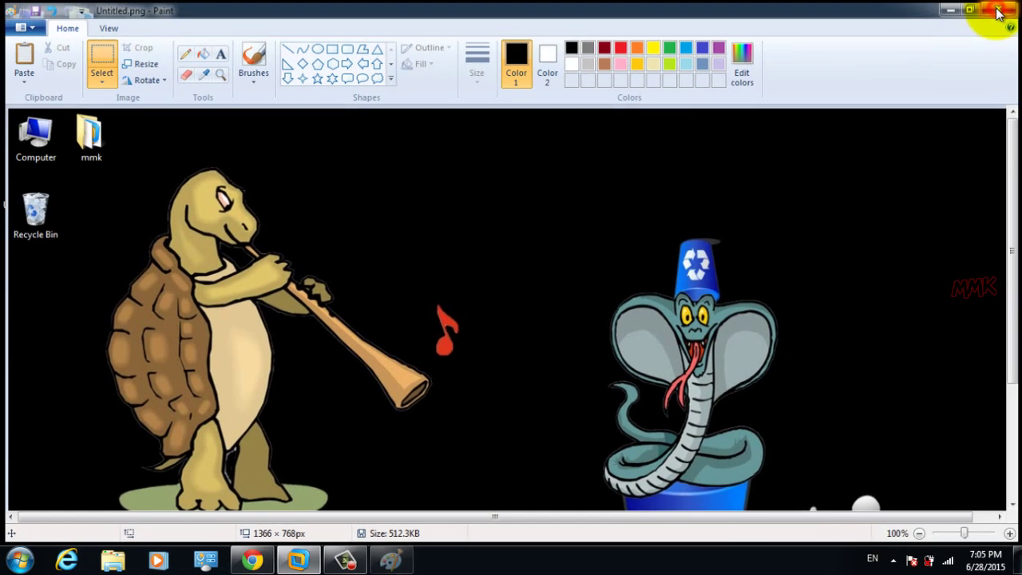
pyautogui.click(1001, 8)
# Move Untitled.png to an empty area near the middle of the desktop and open it in Windows Photo Viewer
pyautogui.moveTo(58, 201); pyautogui.dragTo(506, 121)
pyautogui.click(551, 231)
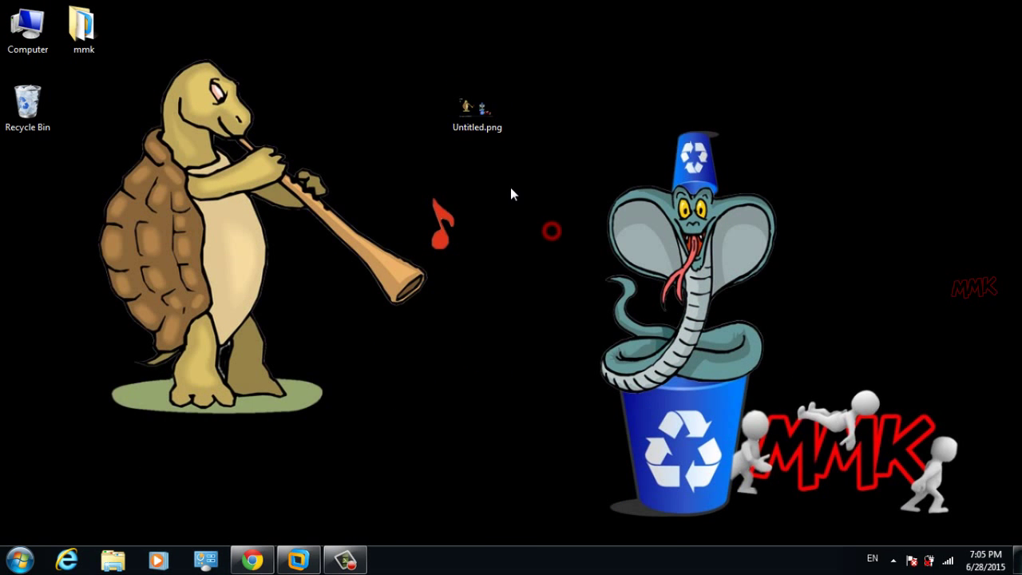
pyautogui.doubleClick(485, 119)
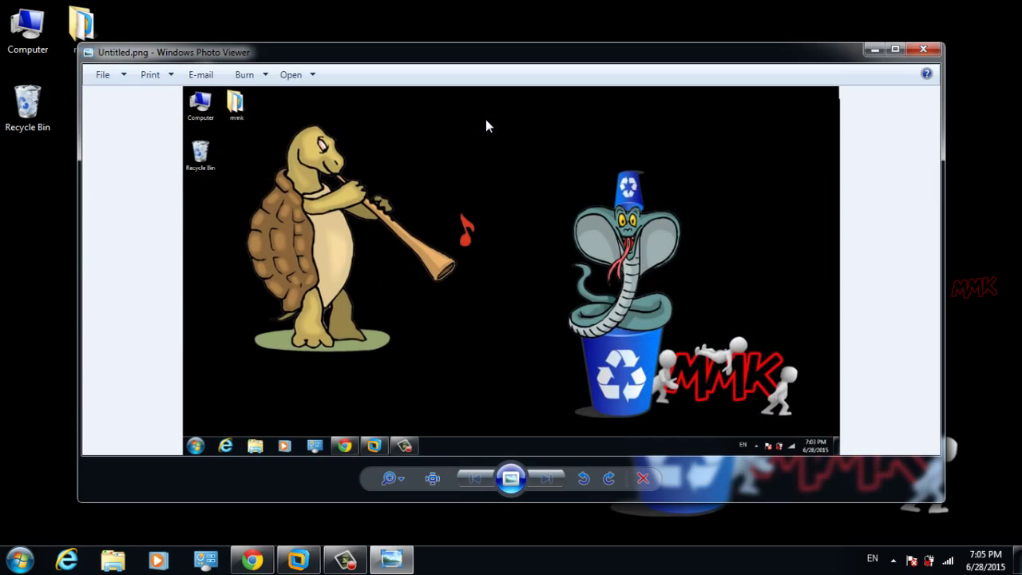